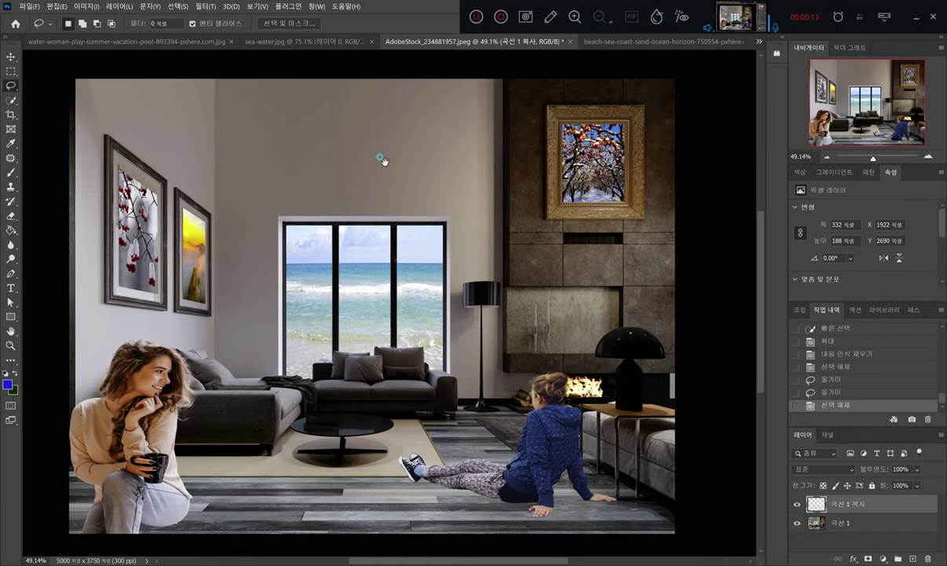
- Merge the layer "곡선 1 복사" into the layer "곡선 1" beneath it
{"action": "scroll", "coordinate": [387, 165], "scroll_direction": "up", "scroll_amount": 1}
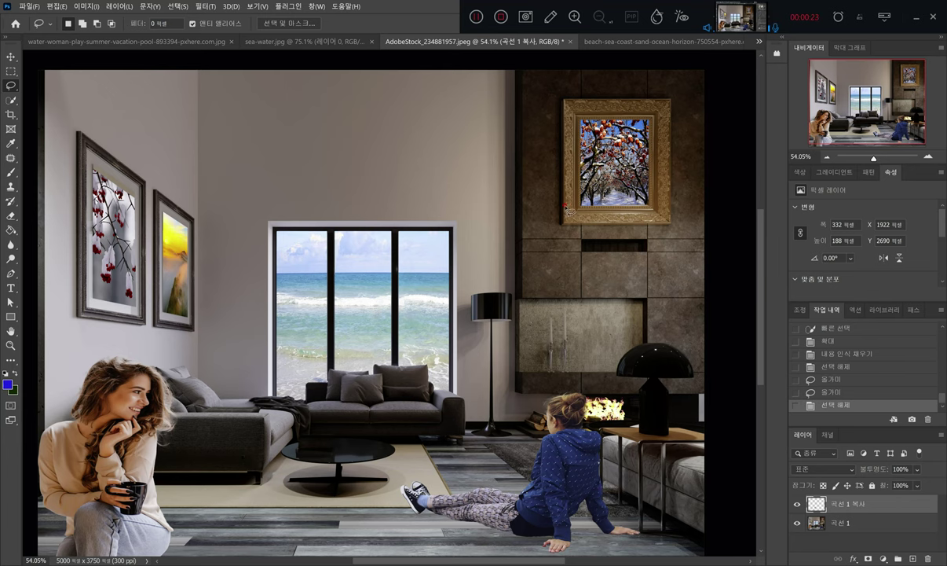
{"action": "key", "text": "ctrl+e"}
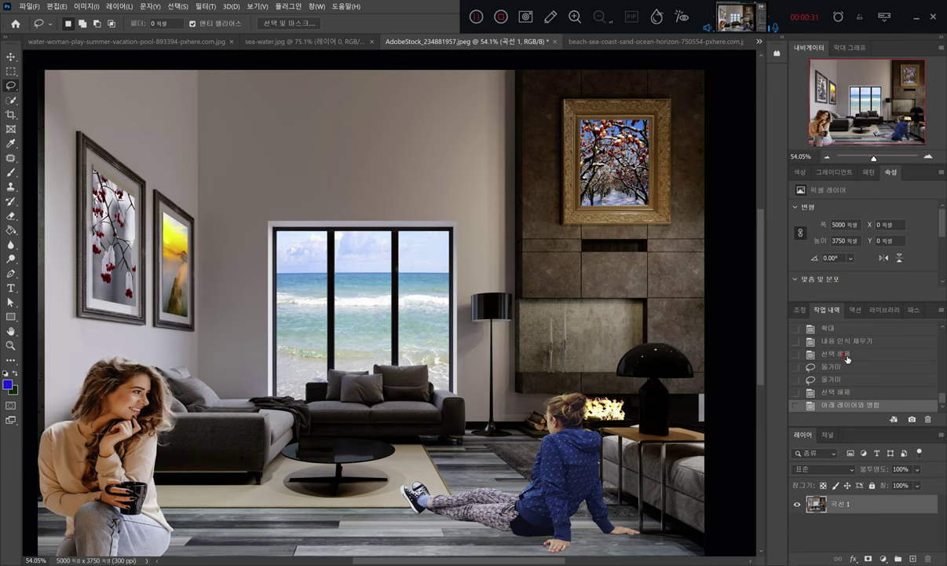
- Outline a light-cone selection with the Polygonal Lasso, from the floor lamp's shade widening down to the floor around its base
{"action": "scroll", "coordinate": [491, 346], "scroll_direction": "up", "scroll_amount": 2}
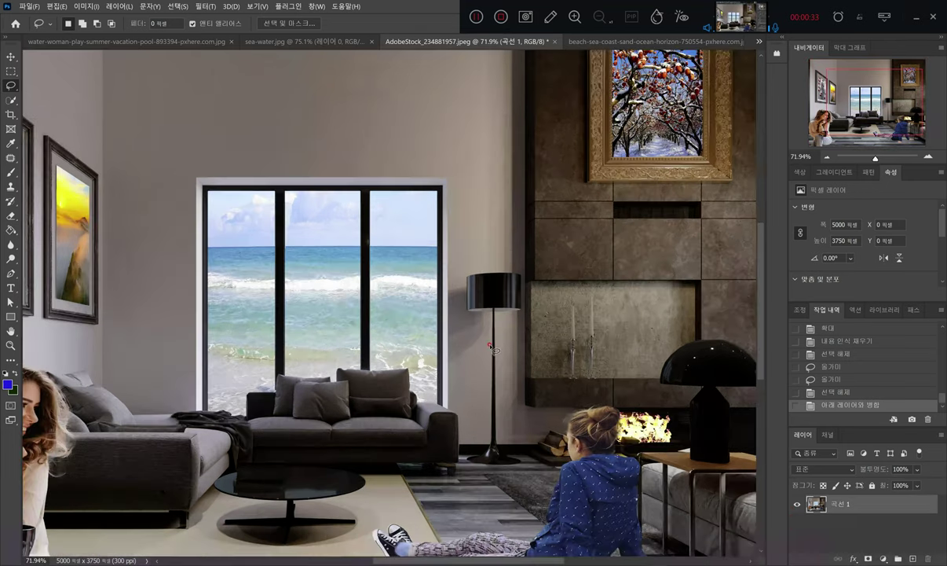
{"action": "scroll", "coordinate": [488, 345], "scroll_direction": "up", "scroll_amount": 2}
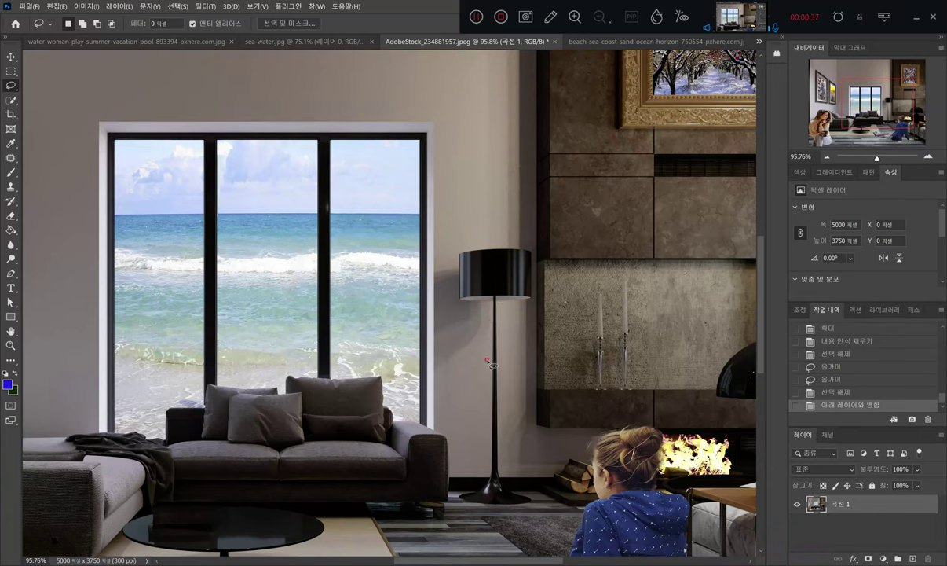
{"action": "scroll", "coordinate": [487, 314], "scroll_direction": "up", "scroll_amount": 2}
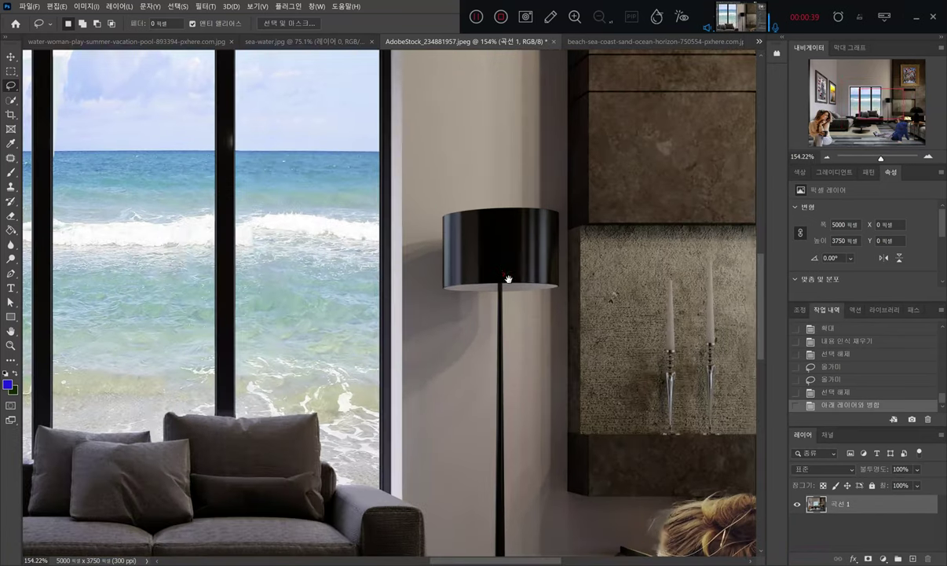
{"action": "left_click_drag", "start_coordinate": [508, 274], "coordinate": [521, 164]}
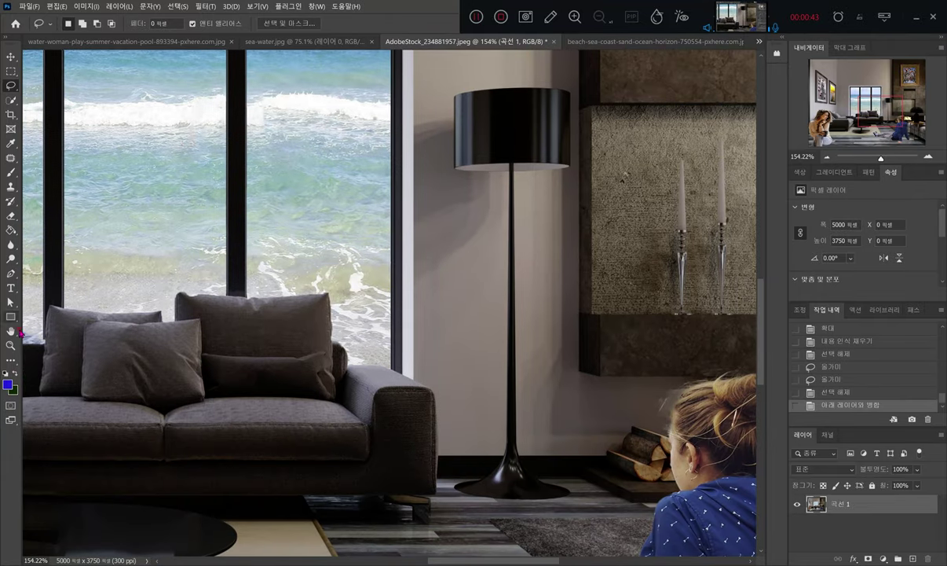
{"action": "right_click", "coordinate": [11, 86]}
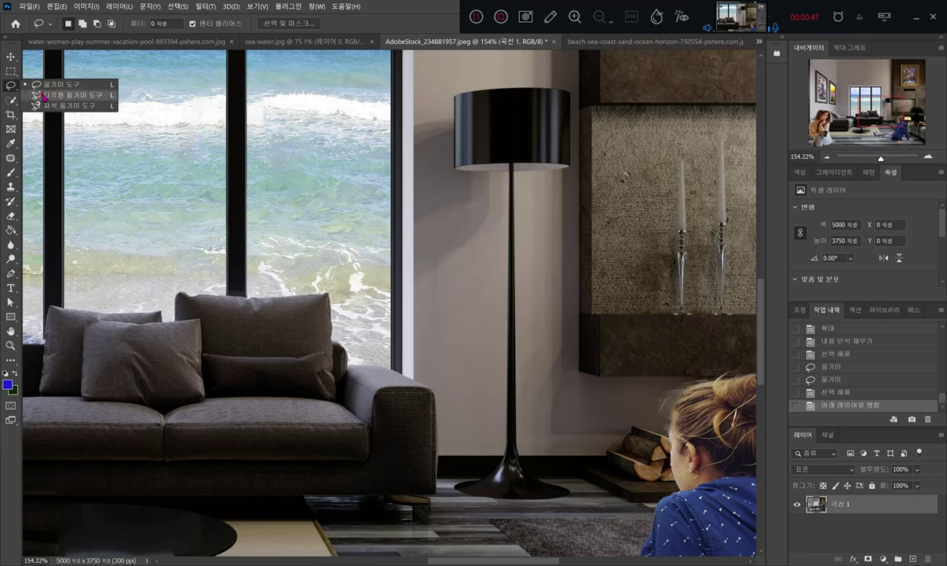
{"action": "left_click", "coordinate": [55, 89]}
{"action": "left_click", "coordinate": [456, 166]}
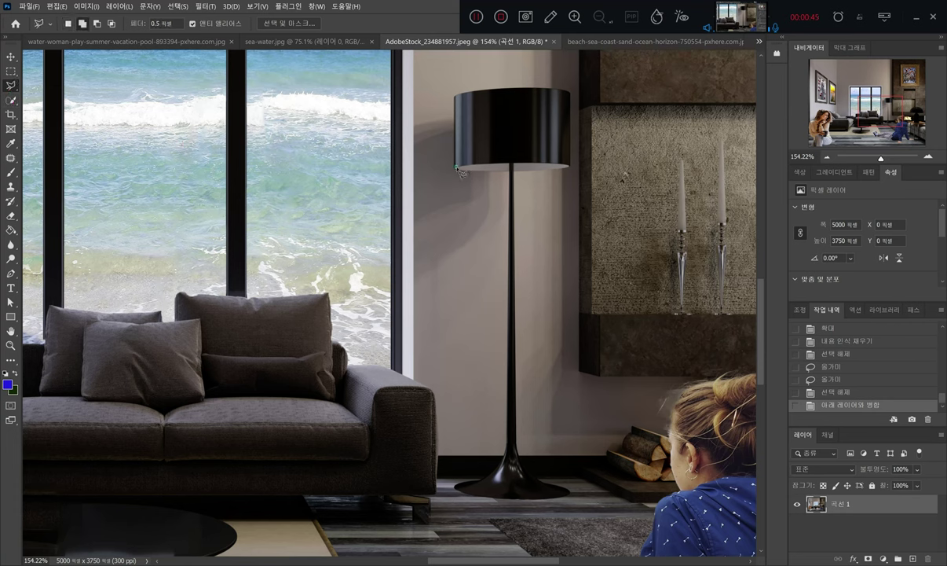
{"action": "left_click", "coordinate": [572, 166]}
{"action": "left_click", "coordinate": [621, 494]}
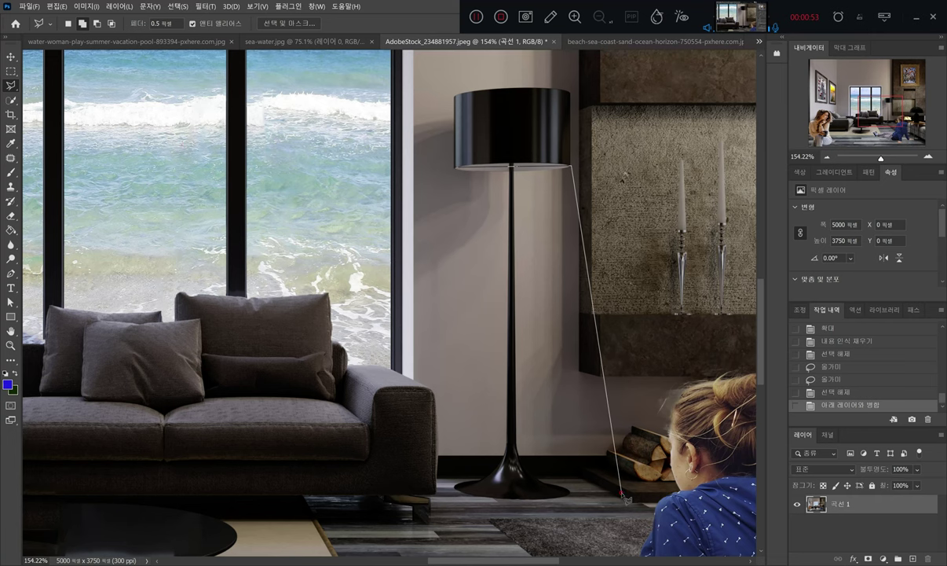
{"action": "left_click", "coordinate": [446, 496]}
{"action": "left_click", "coordinate": [459, 168]}
{"action": "left_click", "coordinate": [463, 172]}
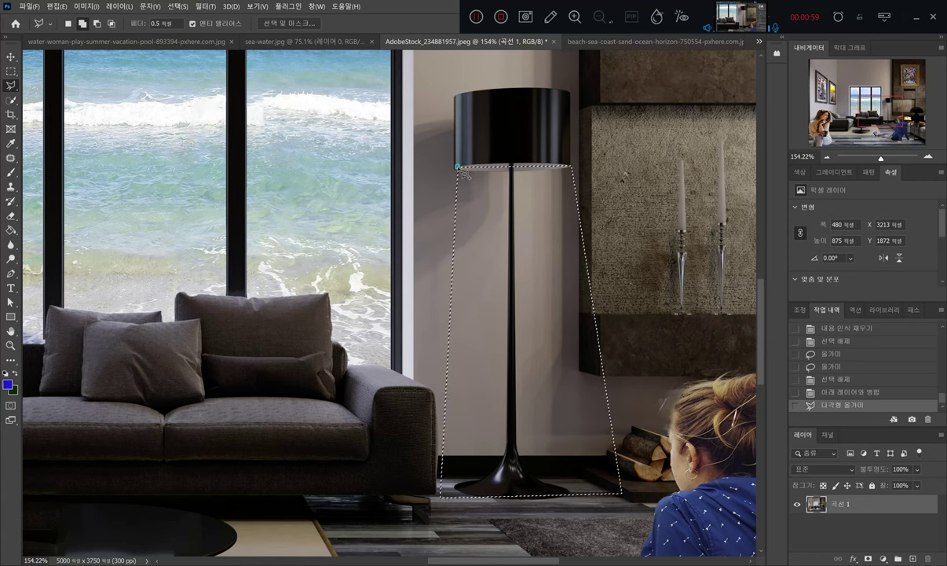
- Add a Levels adjustment to the selected lamp area with input levels 22, 1.12 and 225 and output white 240
{"action": "left_click", "coordinate": [883, 558]}
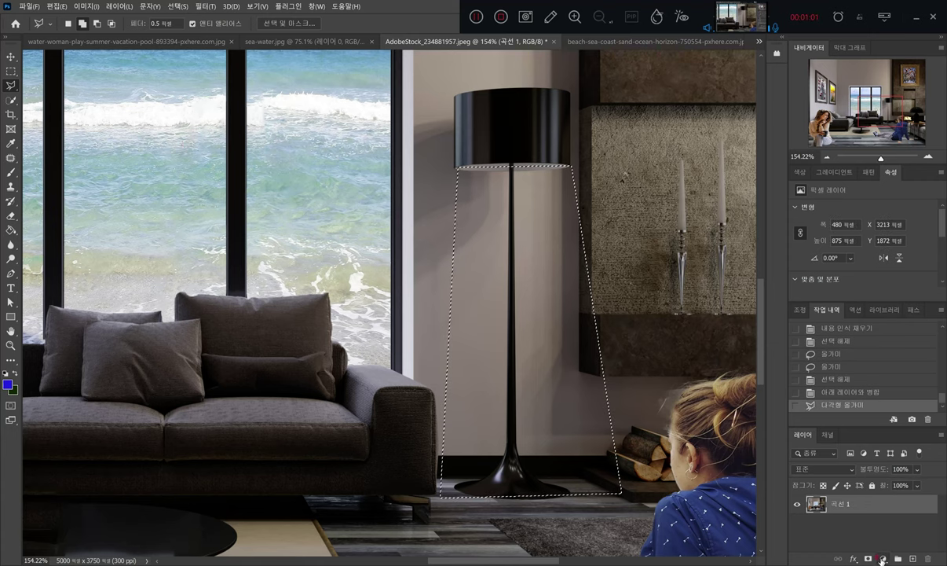
{"action": "left_click", "coordinate": [885, 411]}
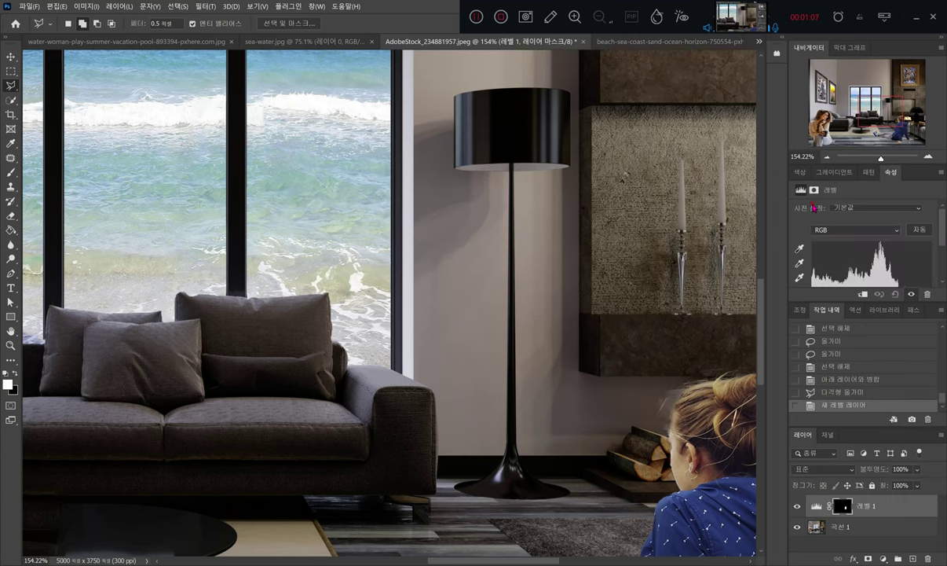
{"action": "left_click_drag", "start_coordinate": [942, 230], "coordinate": [944, 263]}
{"action": "left_click_drag", "start_coordinate": [931, 220], "coordinate": [861, 225]}
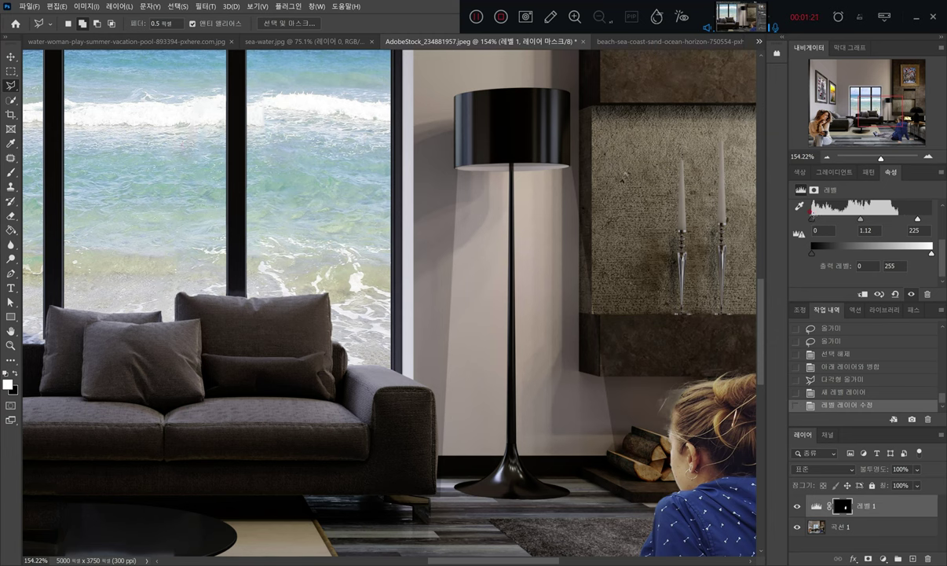
{"action": "left_click_drag", "start_coordinate": [814, 223], "coordinate": [821, 222]}
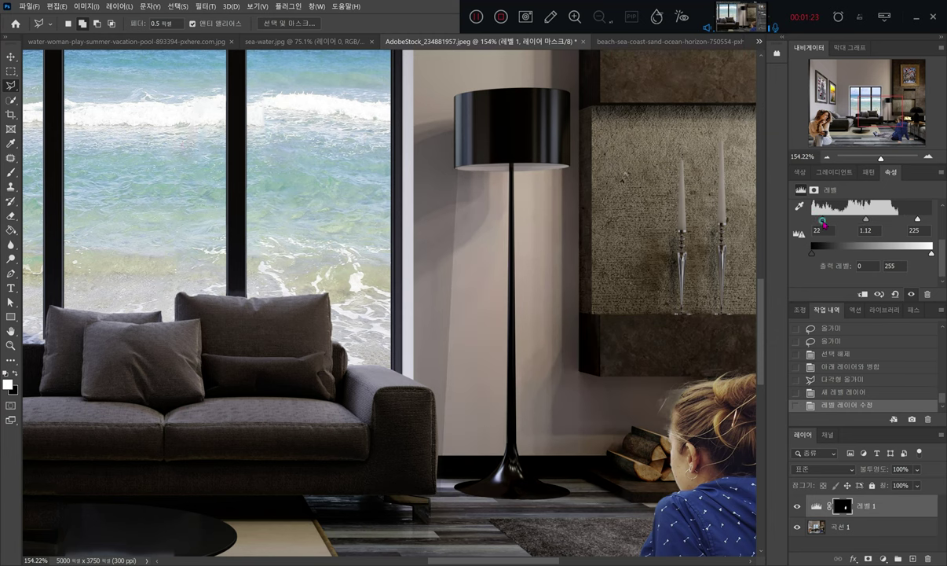
{"action": "left_click_drag", "start_coordinate": [930, 254], "coordinate": [925, 256]}
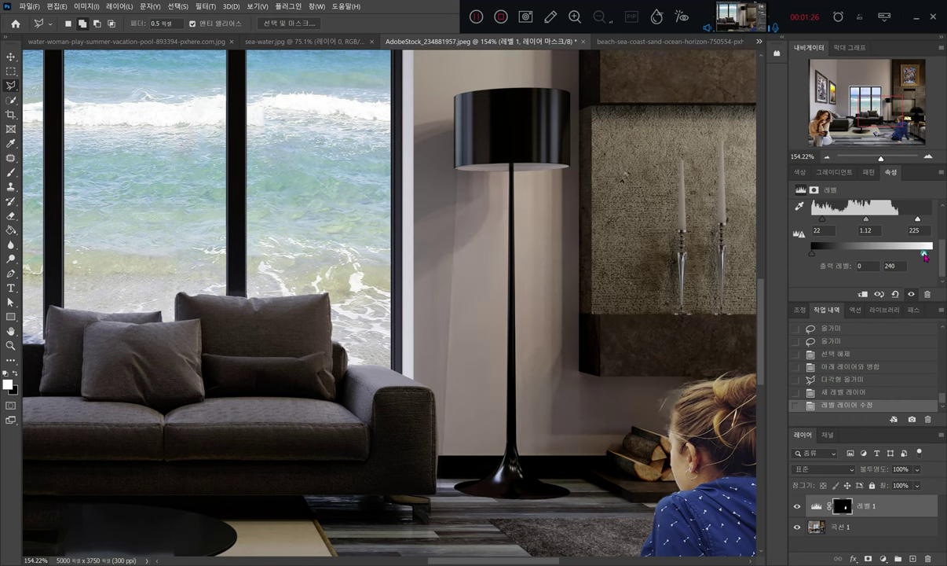
- Feather the Levels layer's mask by 12.2 pixels
{"action": "left_click", "coordinate": [813, 190]}
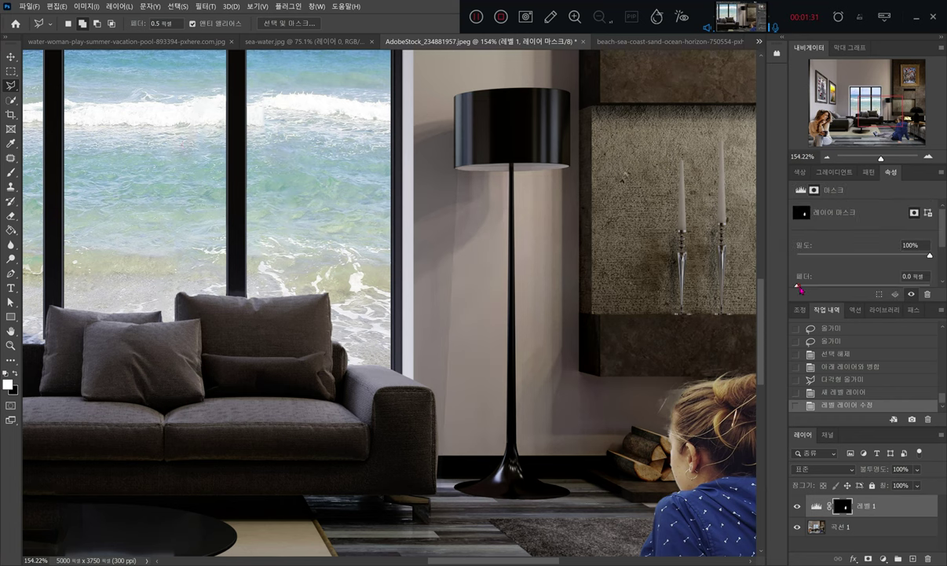
{"action": "left_click_drag", "start_coordinate": [799, 290], "coordinate": [852, 292]}
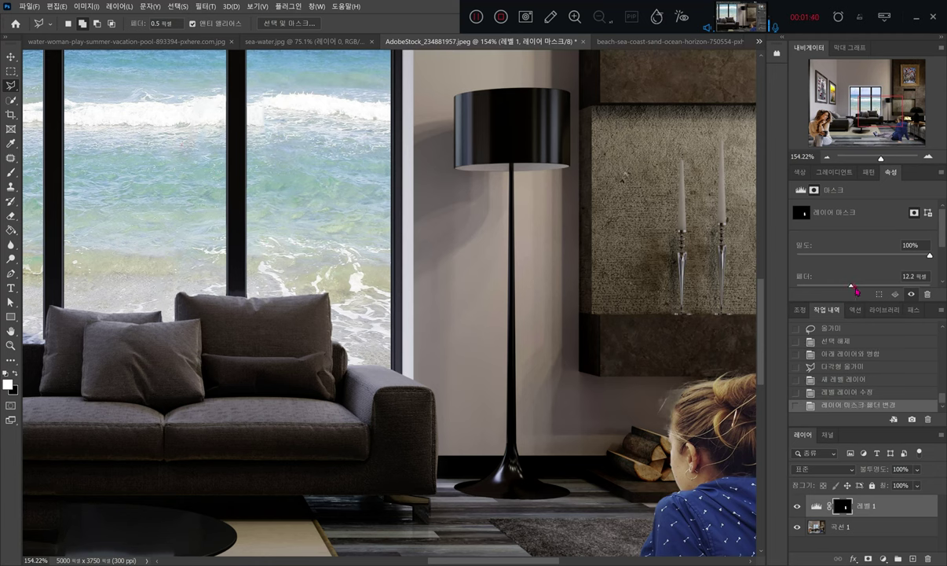
- Compare the lamp light with the Levels layer hidden and shown, and merge that layer into "곡선 1"
{"action": "left_click", "coordinate": [797, 512]}
{"action": "left_click", "coordinate": [797, 512]}
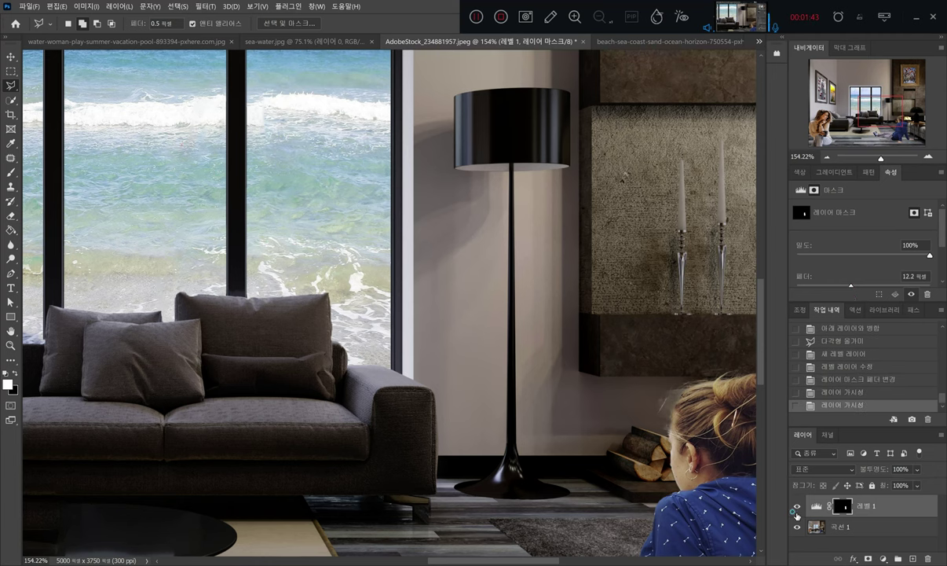
{"action": "left_click", "coordinate": [796, 512]}
{"action": "left_click", "coordinate": [796, 512]}
{"action": "left_click", "coordinate": [796, 512]}
{"action": "left_click", "coordinate": [796, 512]}
{"action": "left_click", "coordinate": [796, 512]}
{"action": "left_click", "coordinate": [796, 512]}
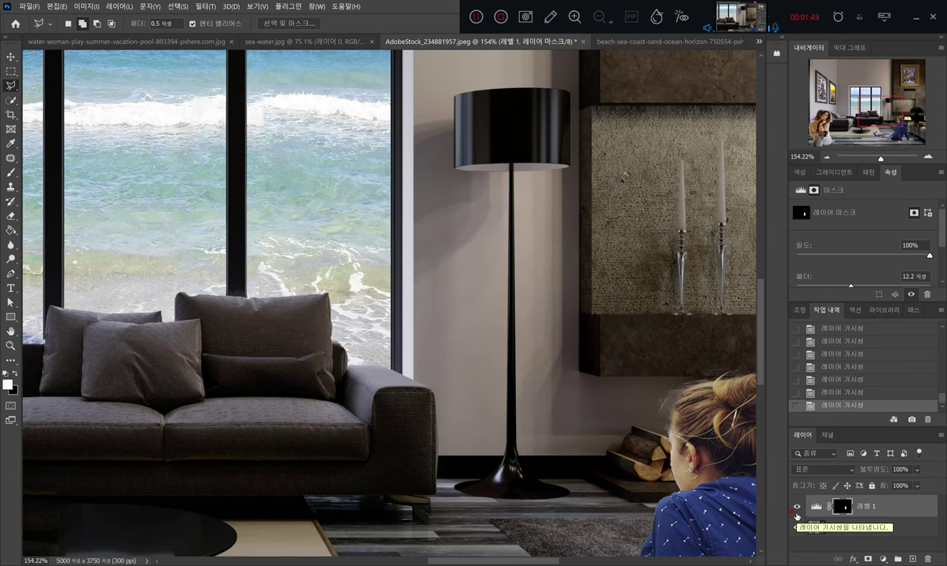
{"action": "key", "text": "ctrl+e"}
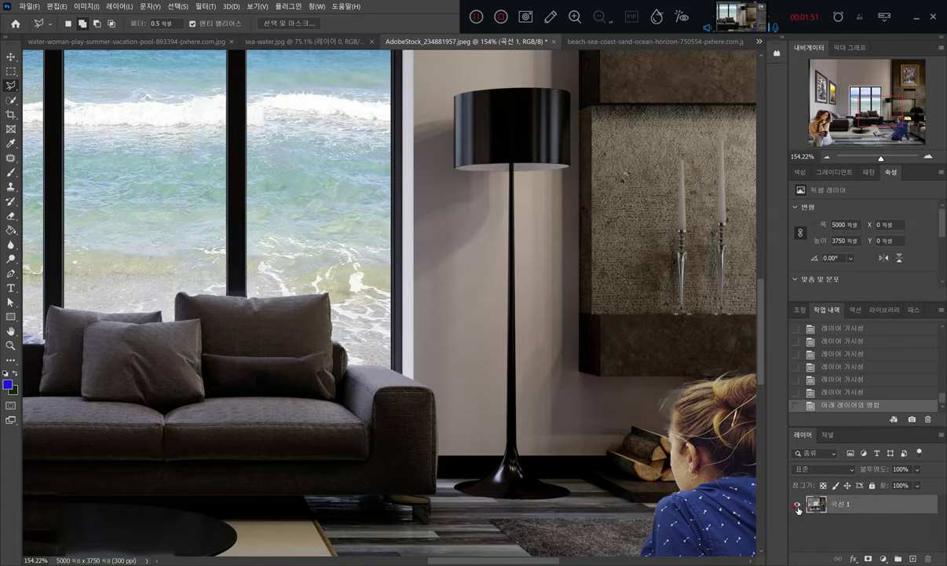
- Examine the whole room and the glass top of the coffee table up close for retouching flaws
{"action": "scroll", "coordinate": [651, 383], "scroll_direction": "down", "scroll_amount": 2}
{"action": "scroll", "coordinate": [650, 382], "scroll_direction": "down", "scroll_amount": 1}
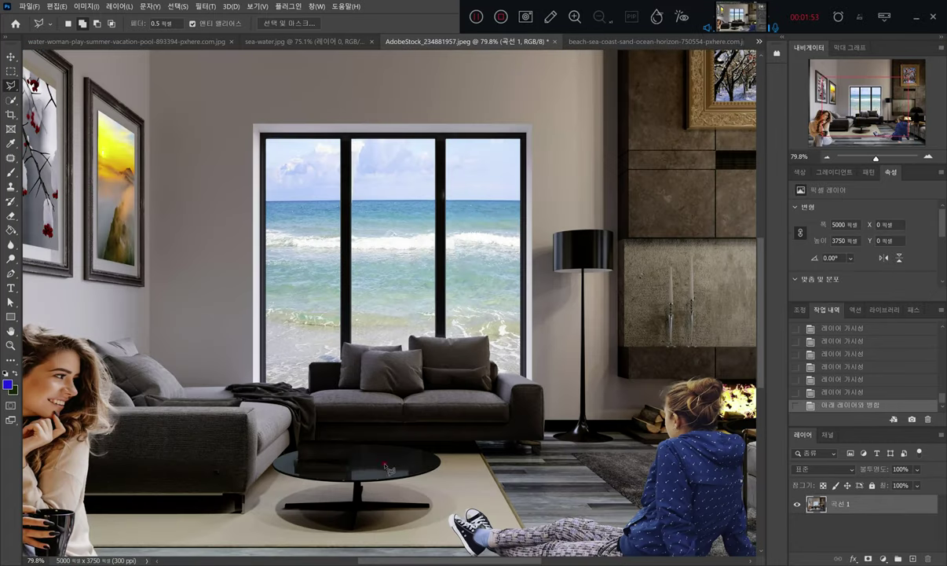
{"action": "scroll", "coordinate": [337, 438], "scroll_direction": "up", "scroll_amount": 1}
{"action": "scroll", "coordinate": [354, 469], "scroll_direction": "down", "scroll_amount": 1}
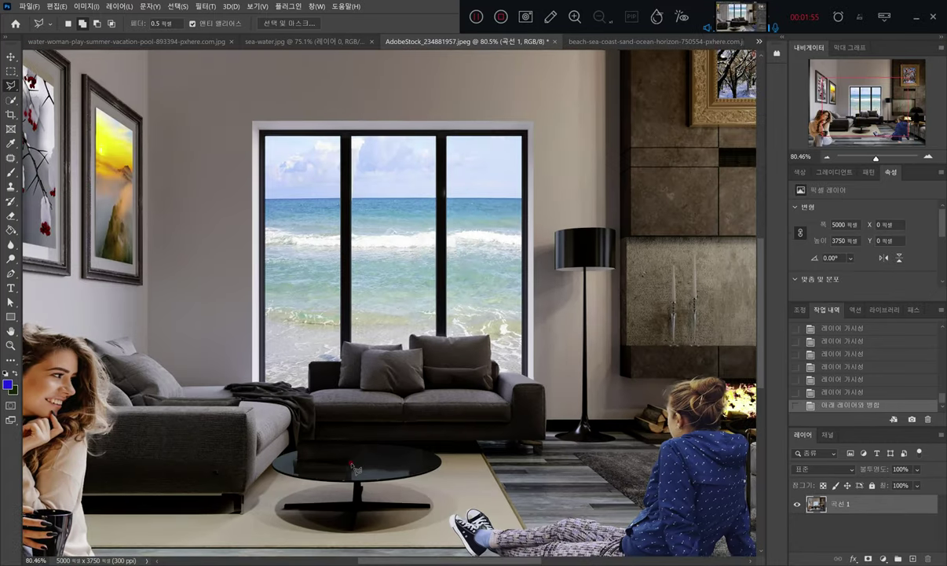
{"action": "scroll", "coordinate": [353, 469], "scroll_direction": "up", "scroll_amount": 1}
{"action": "scroll", "coordinate": [407, 451], "scroll_direction": "down", "scroll_amount": 2}
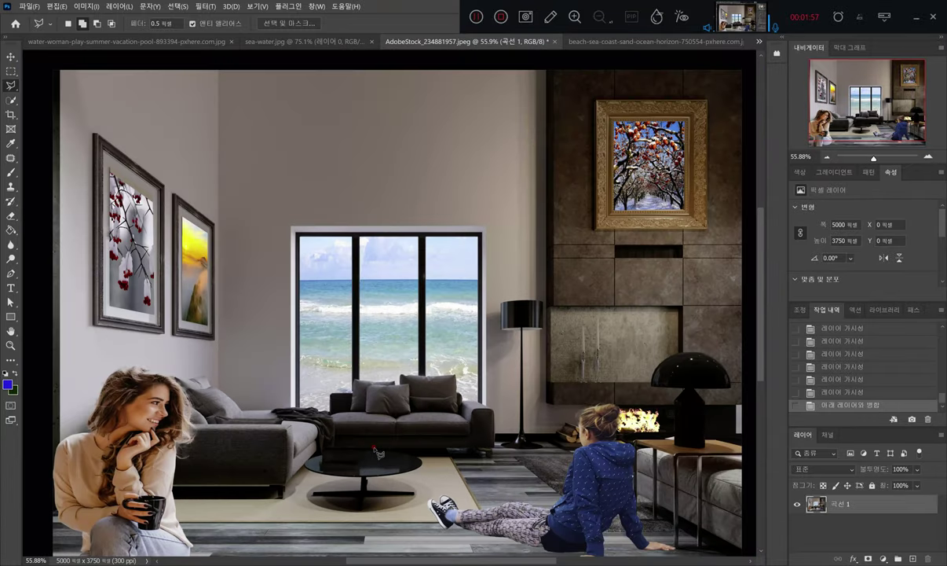
{"action": "scroll", "coordinate": [366, 479], "scroll_direction": "up", "scroll_amount": 1}
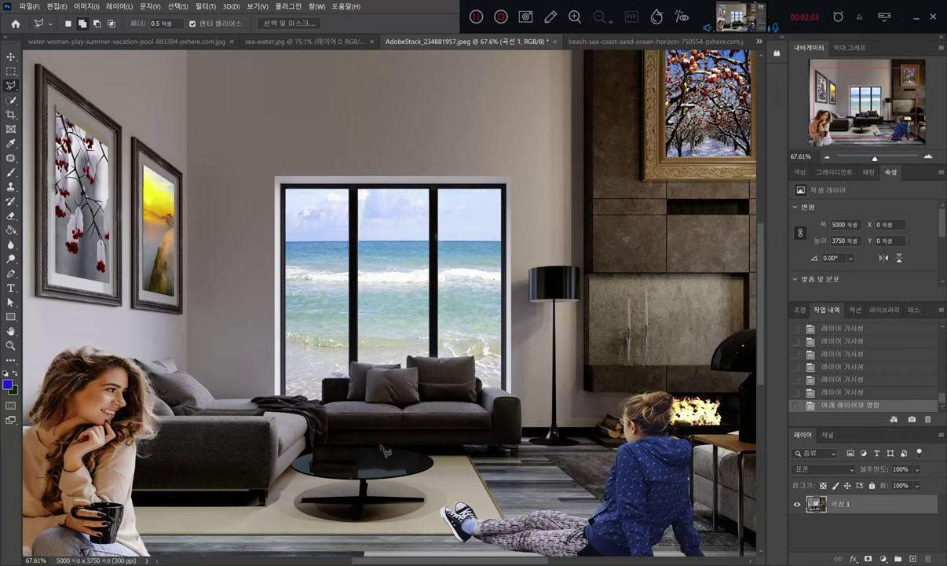
{"action": "scroll", "coordinate": [323, 481], "scroll_direction": "up", "scroll_amount": 1}
{"action": "scroll", "coordinate": [323, 482], "scroll_direction": "up", "scroll_amount": 6}
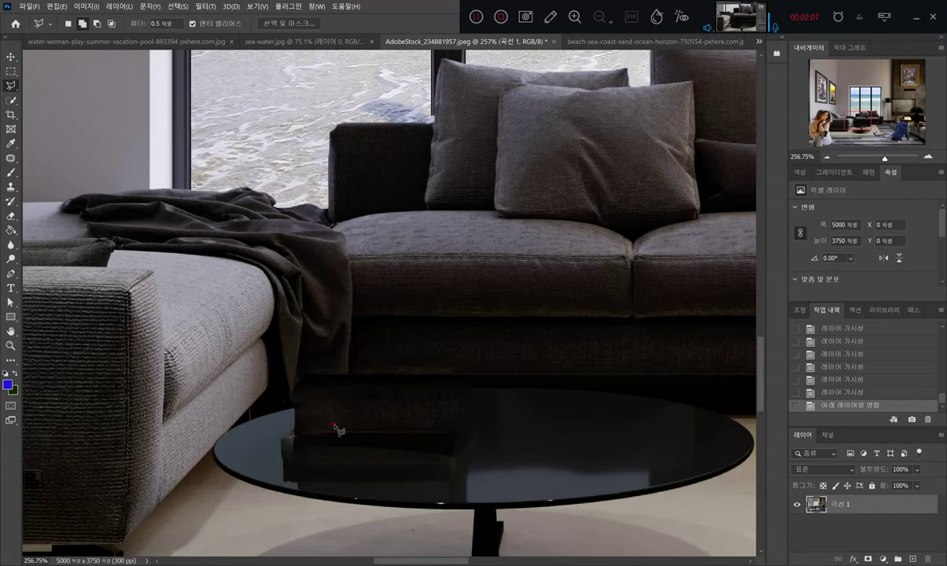
{"action": "scroll", "coordinate": [326, 424], "scroll_direction": "up", "scroll_amount": 2}
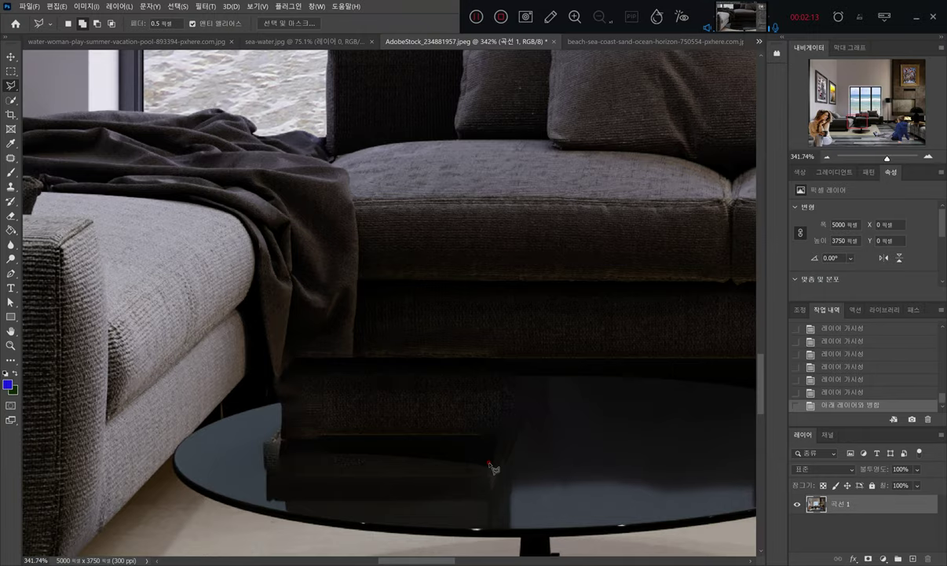
{"action": "scroll", "coordinate": [492, 469], "scroll_direction": "down", "scroll_amount": 2}
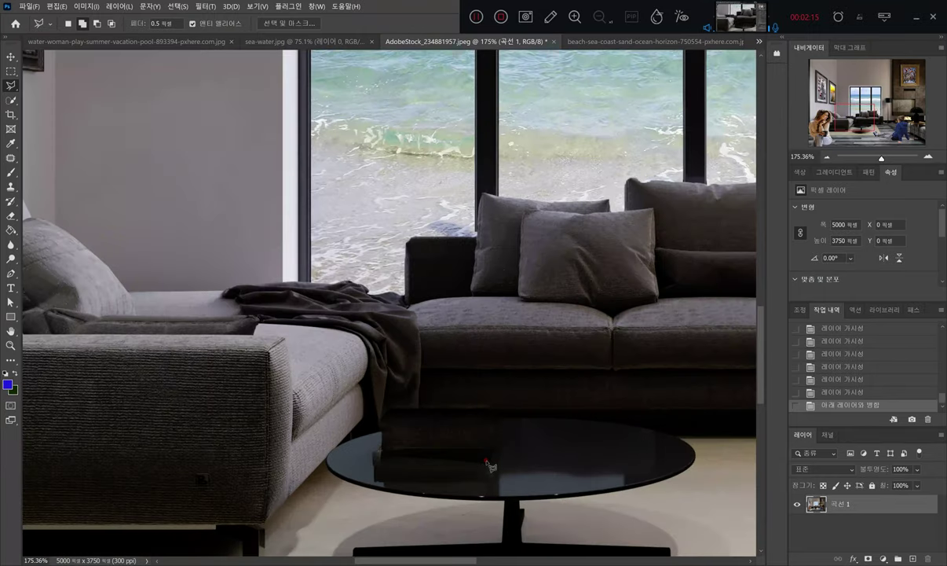
- Review the early history states and inspect the room and the coffee table's glass top for areas to restore
{"action": "left_click_drag", "start_coordinate": [940, 405], "coordinate": [933, 340]}
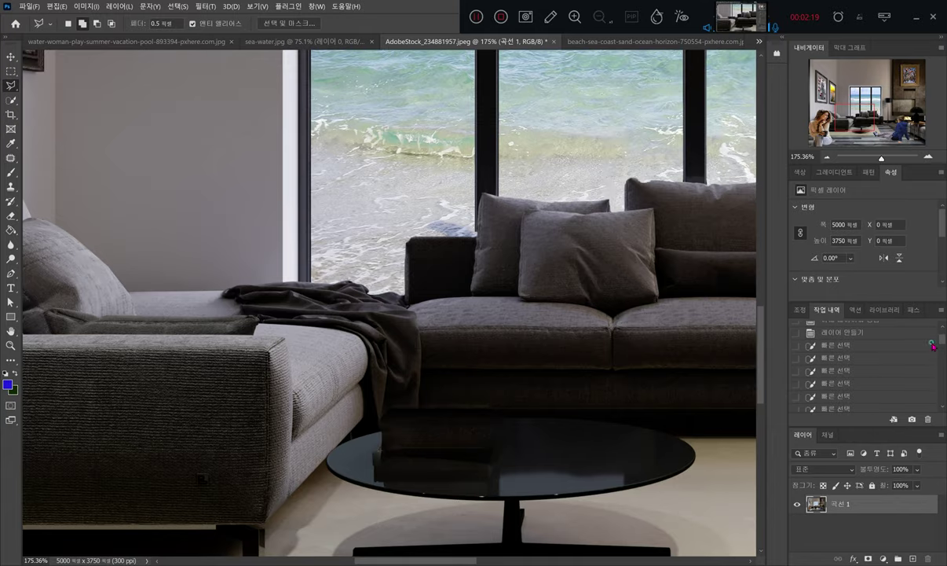
{"action": "scroll", "coordinate": [550, 393], "scroll_direction": "down", "scroll_amount": 5}
{"action": "scroll", "coordinate": [512, 414], "scroll_direction": "up", "scroll_amount": 1}
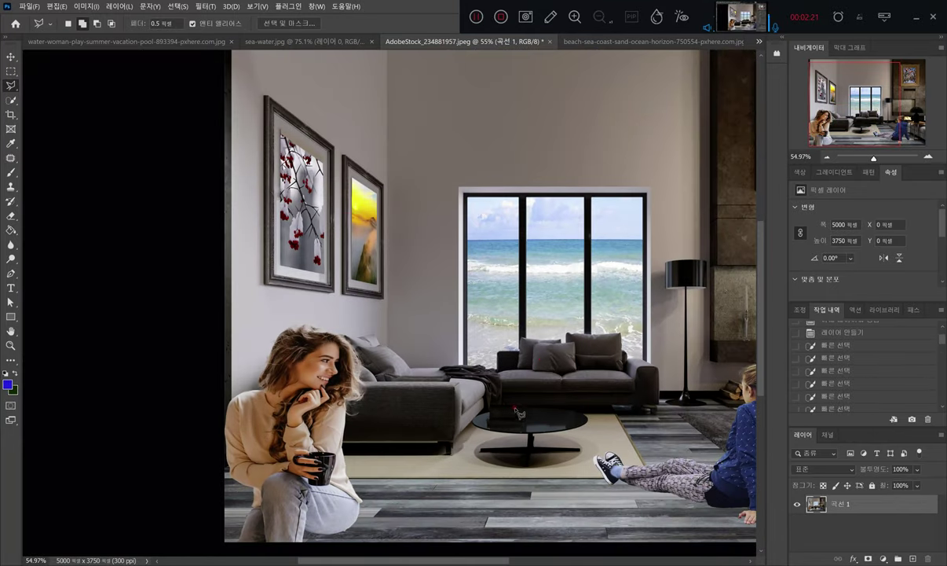
{"action": "scroll", "coordinate": [517, 339], "scroll_direction": "up", "scroll_amount": 2}
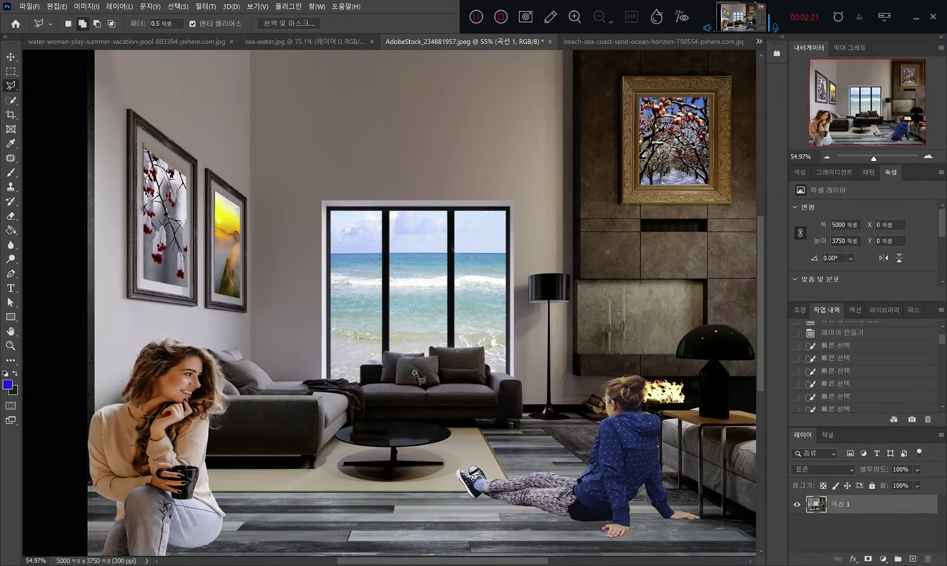
{"action": "scroll", "coordinate": [578, 378], "scroll_direction": "down", "scroll_amount": 2}
{"action": "scroll", "coordinate": [487, 429], "scroll_direction": "up", "scroll_amount": 6}
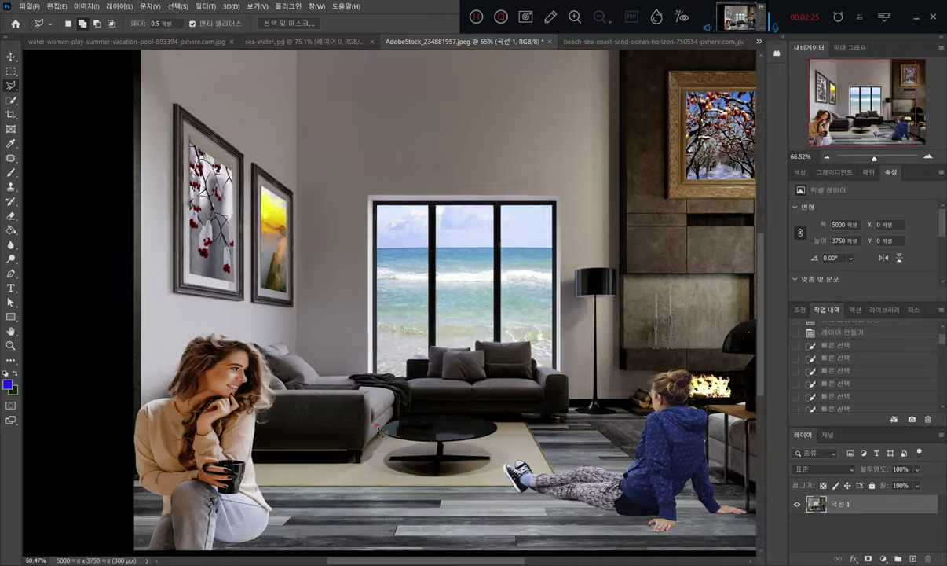
{"action": "scroll", "coordinate": [487, 430], "scroll_direction": "up", "scroll_amount": 1}
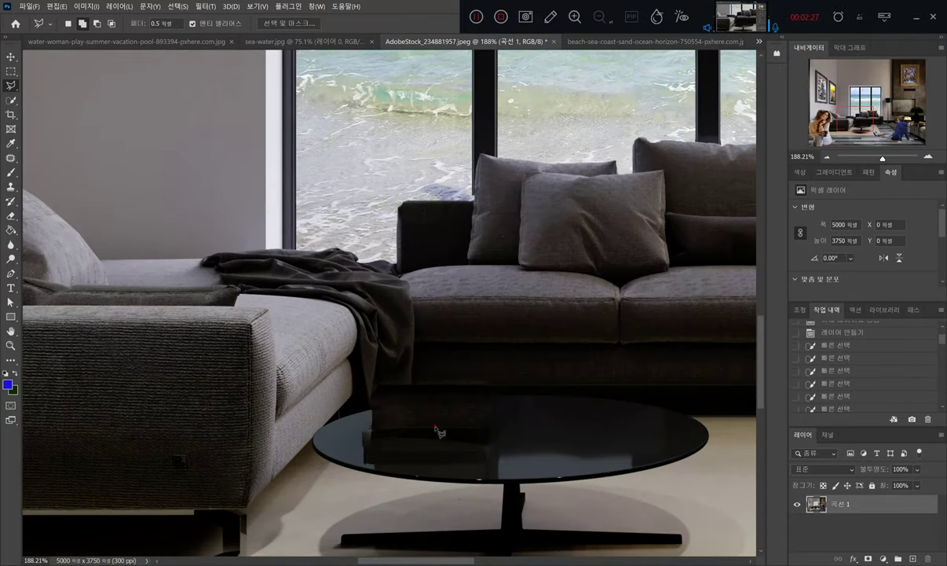
{"action": "scroll", "coordinate": [474, 416], "scroll_direction": "down", "scroll_amount": 1}
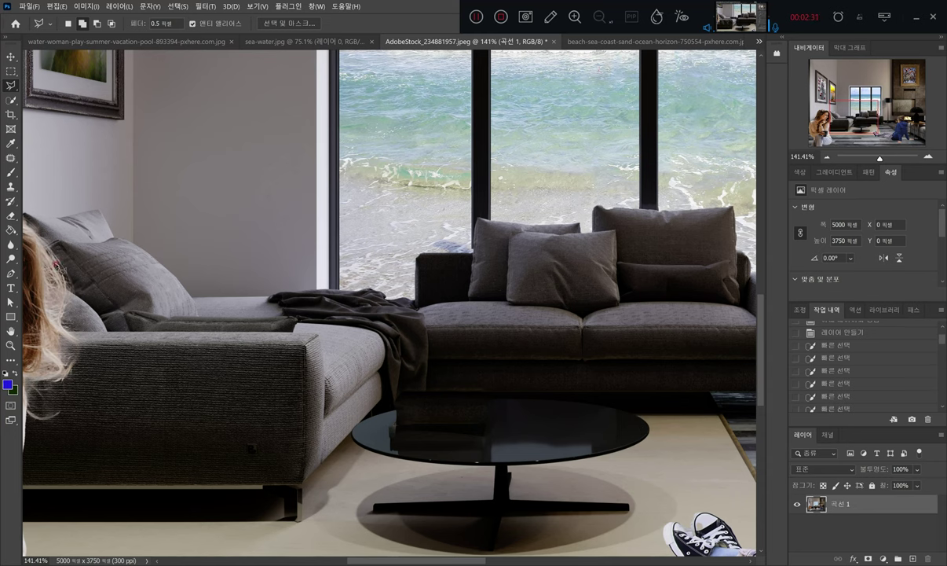
- Restore the original stack of books on the coffee table with the History Brush at size 100
{"action": "left_click", "coordinate": [11, 201]}
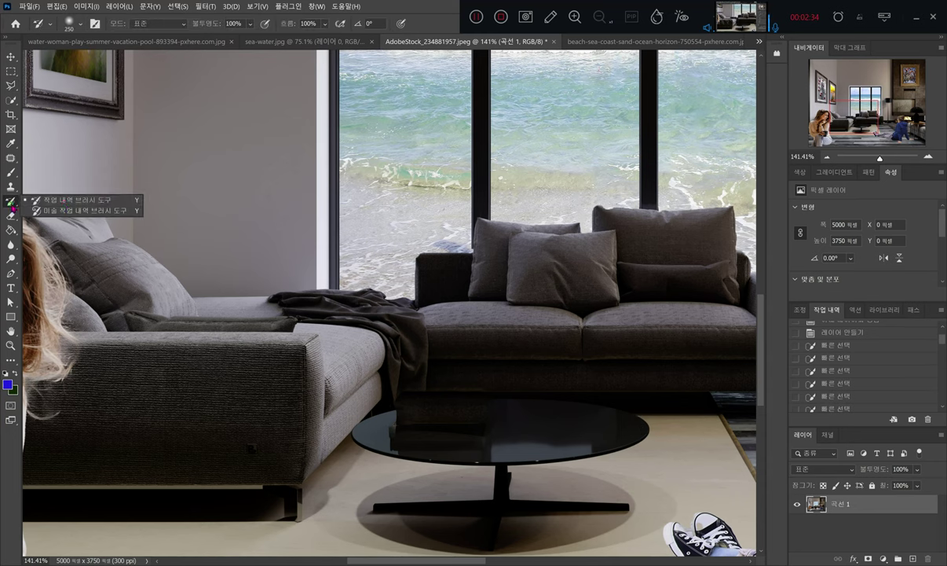
{"action": "left_click", "coordinate": [66, 202]}
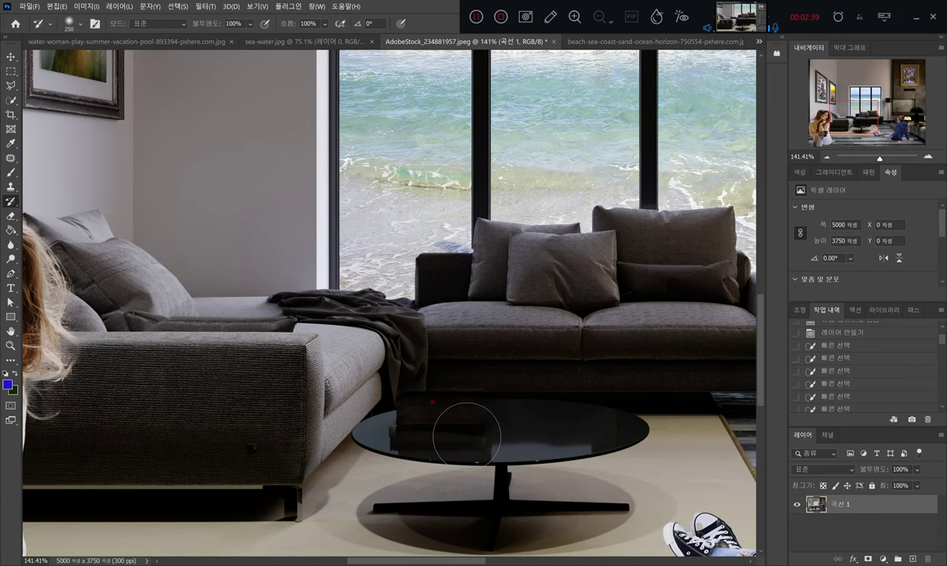
{"action": "key", "text": "bracketleft"}
{"action": "key", "text": "bracketleft"}
{"action": "key", "text": "bracketleft"}
{"action": "key", "text": "bracketleft"}
{"action": "key", "text": "bracketleft"}
{"action": "mouse_move", "coordinate": [463, 377]}
{"action": "left_mouse_down"}
{"action": "mouse_move", "coordinate": [451, 424]}
{"action": "mouse_move", "coordinate": [460, 376]}
{"action": "mouse_move", "coordinate": [425, 379]}
{"action": "mouse_move", "coordinate": [416, 352]}
{"action": "mouse_move", "coordinate": [403, 391]}
{"action": "mouse_move", "coordinate": [415, 389]}
{"action": "mouse_move", "coordinate": [373, 387]}
{"action": "mouse_move", "coordinate": [371, 398]}
{"action": "mouse_move", "coordinate": [381, 358]}
{"action": "mouse_move", "coordinate": [440, 361]}
{"action": "mouse_move", "coordinate": [455, 404]}
{"action": "mouse_move", "coordinate": [383, 360]}
{"action": "left_mouse_up"}
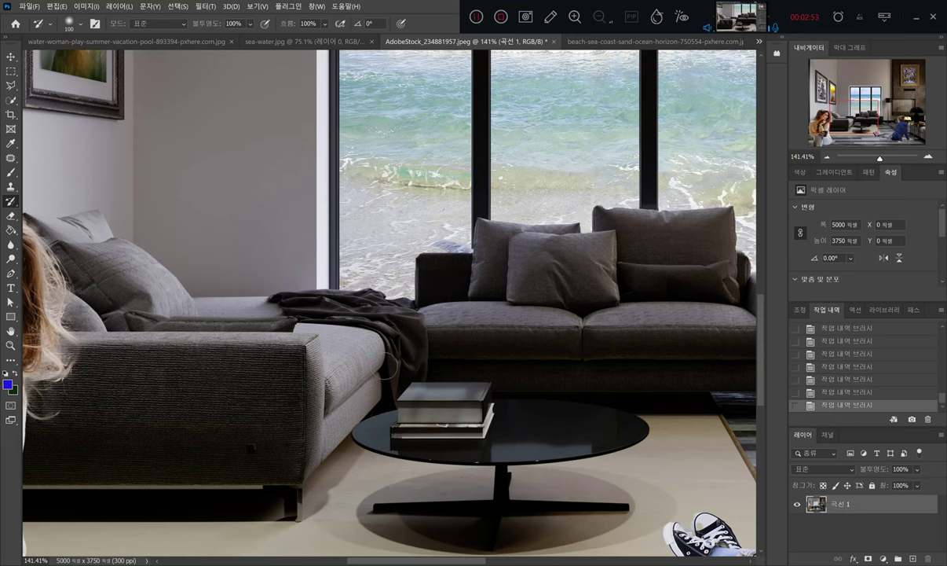
- Paint the sunset picture out of the smaller wall frame with the History Brush at size 100
{"action": "scroll", "coordinate": [483, 375], "scroll_direction": "down", "scroll_amount": 5}
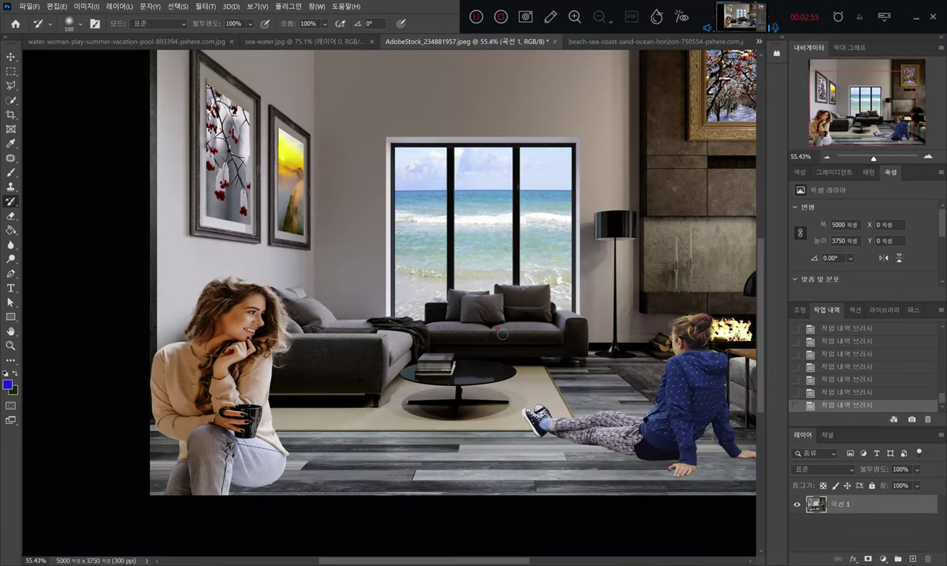
{"action": "scroll", "coordinate": [502, 372], "scroll_direction": "up", "scroll_amount": 3}
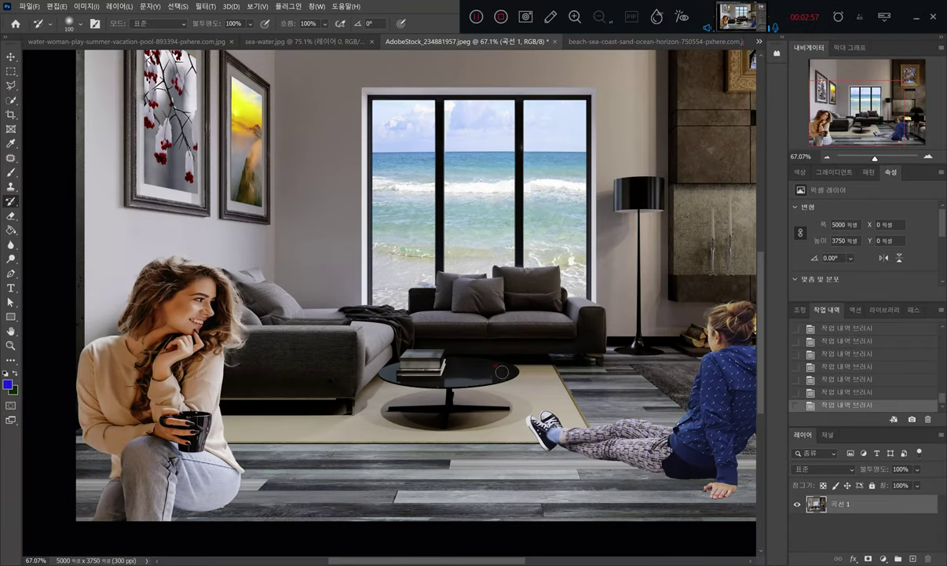
{"action": "scroll", "coordinate": [500, 375], "scroll_direction": "down", "scroll_amount": 4}
{"action": "scroll", "coordinate": [487, 301], "scroll_direction": "down", "scroll_amount": 1}
{"action": "scroll", "coordinate": [342, 267], "scroll_direction": "up", "scroll_amount": 1}
{"action": "scroll", "coordinate": [321, 268], "scroll_direction": "up", "scroll_amount": 3}
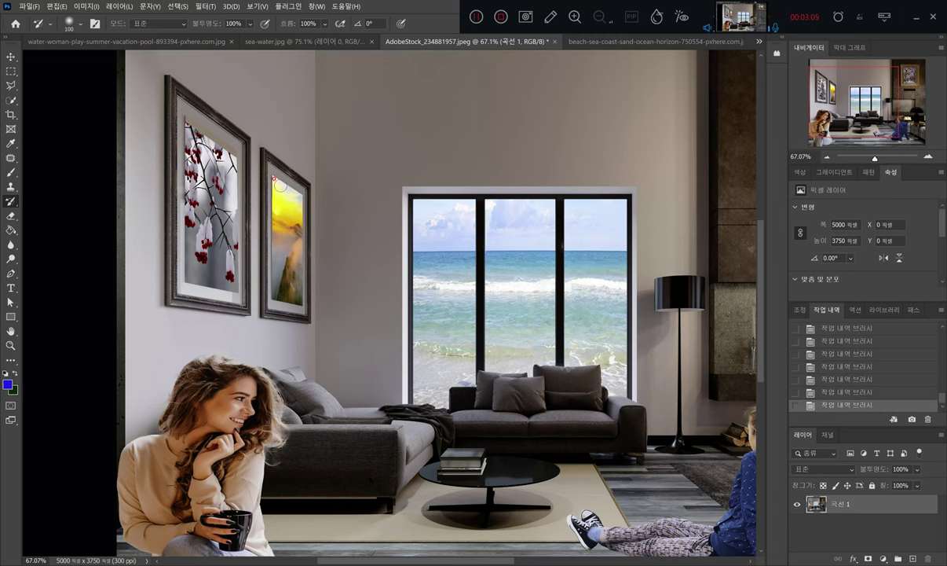
{"action": "left_click_drag", "start_coordinate": [276, 177], "coordinate": [266, 279]}
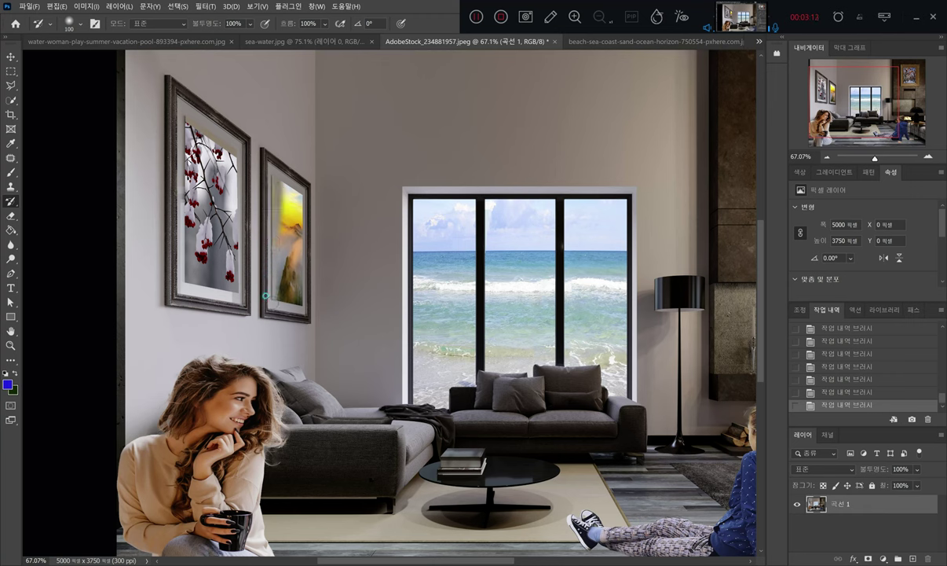
{"action": "mouse_move", "coordinate": [282, 240]}
{"action": "left_mouse_down"}
{"action": "mouse_move", "coordinate": [280, 181]}
{"action": "mouse_move", "coordinate": [268, 219]}
{"action": "mouse_move", "coordinate": [269, 294]}
{"action": "left_mouse_up"}
{"action": "mouse_move", "coordinate": [270, 238]}
{"action": "left_mouse_down"}
{"action": "mouse_move", "coordinate": [274, 180]}
{"action": "mouse_move", "coordinate": [275, 279]}
{"action": "mouse_move", "coordinate": [279, 183]}
{"action": "left_mouse_up"}
{"action": "mouse_move", "coordinate": [282, 255]}
{"action": "left_mouse_down"}
{"action": "mouse_move", "coordinate": [282, 179]}
{"action": "mouse_move", "coordinate": [282, 258]}
{"action": "left_mouse_up"}
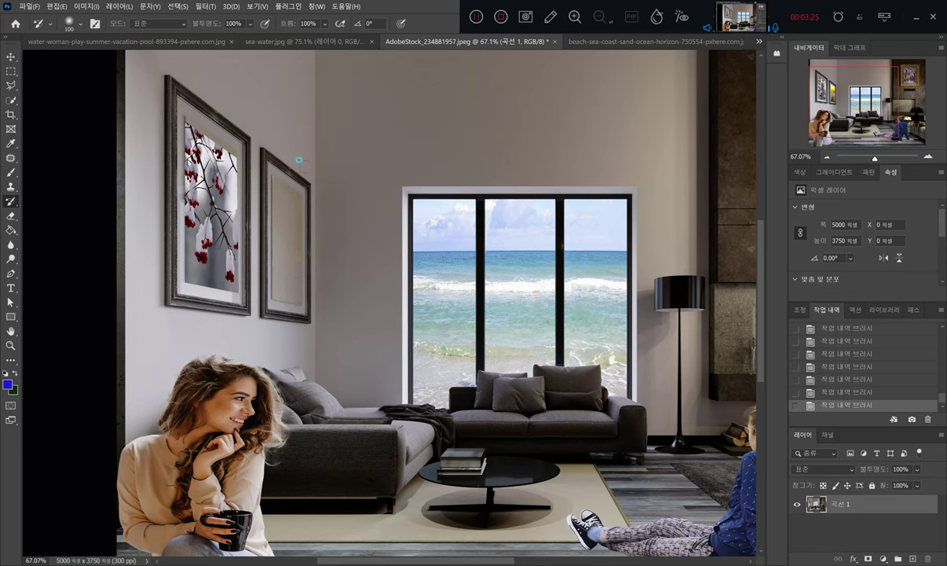
- Compare the composite with its original opening state AdobeStock_234881957.jpeg in the history, and return to the latest state
{"action": "scroll", "coordinate": [346, 233], "scroll_direction": "down", "scroll_amount": 3}
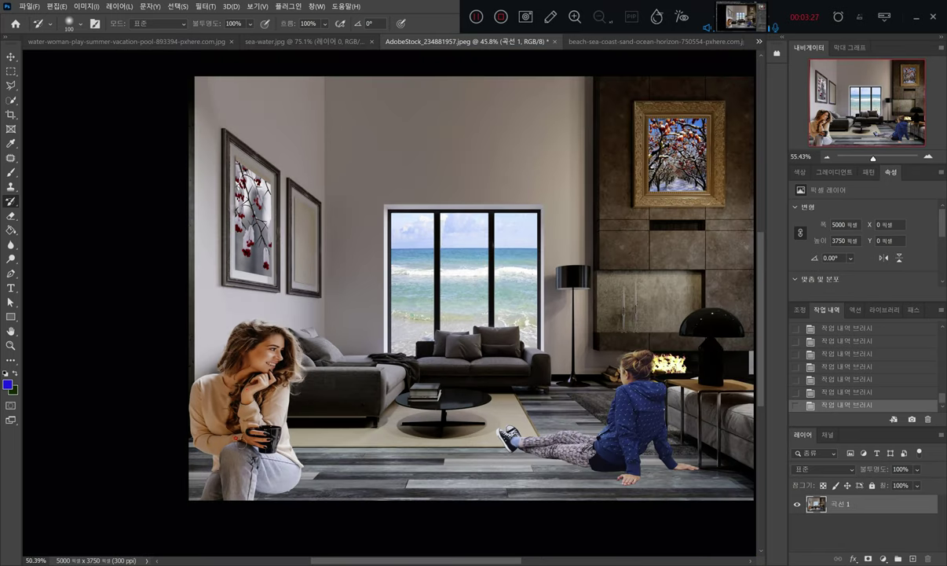
{"action": "scroll", "coordinate": [243, 444], "scroll_direction": "up", "scroll_amount": 1}
{"action": "scroll", "coordinate": [245, 446], "scroll_direction": "down", "scroll_amount": 1}
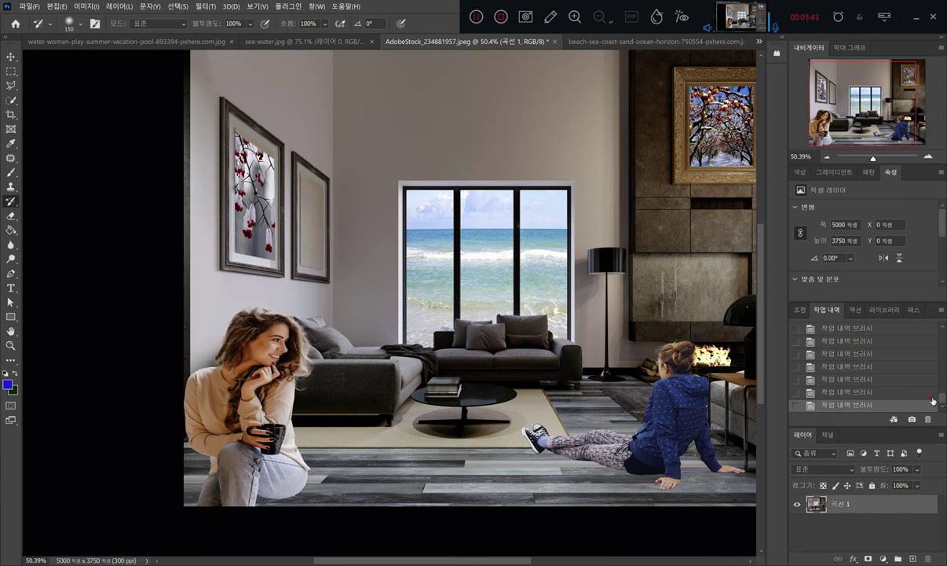
{"action": "left_click_drag", "start_coordinate": [942, 399], "coordinate": [942, 328]}
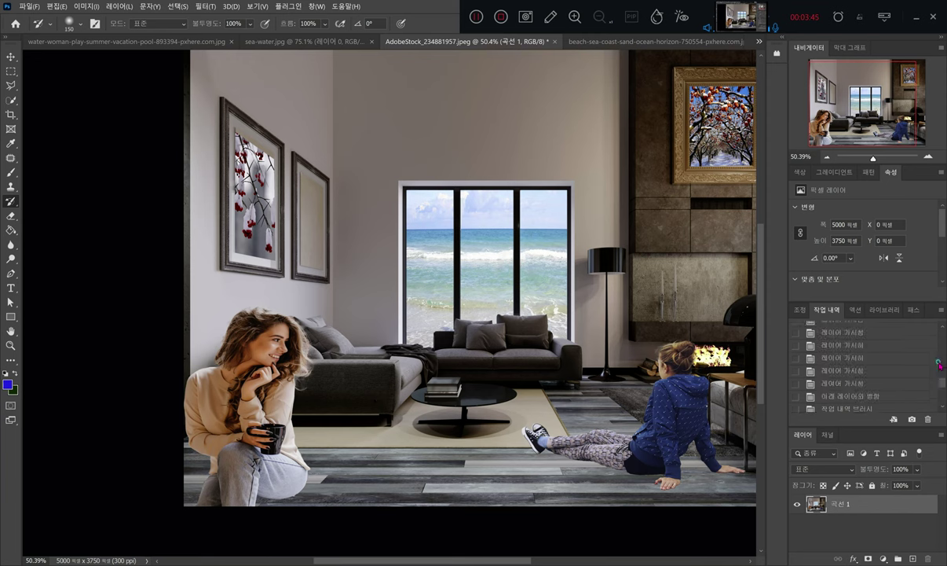
{"action": "left_click", "coordinate": [812, 328]}
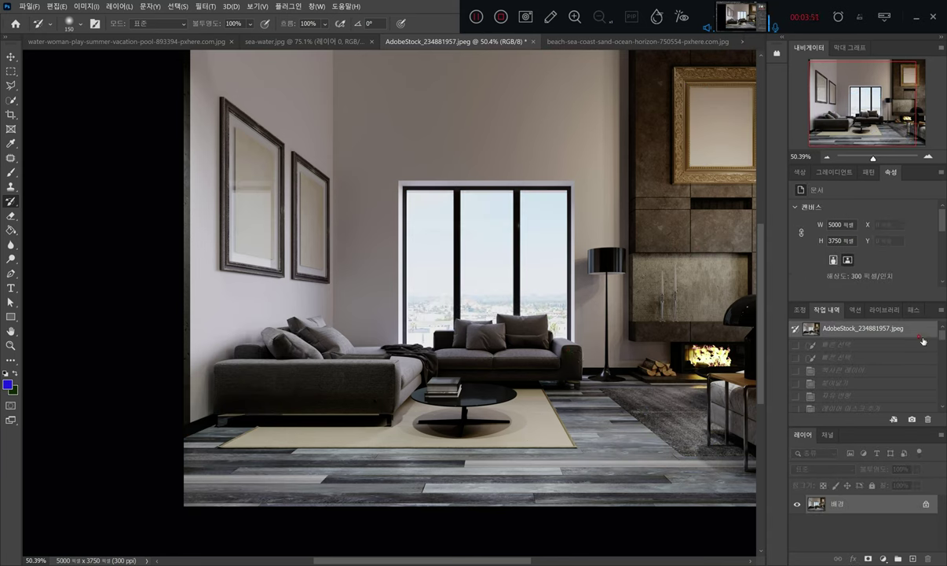
{"action": "left_click_drag", "start_coordinate": [944, 336], "coordinate": [944, 412]}
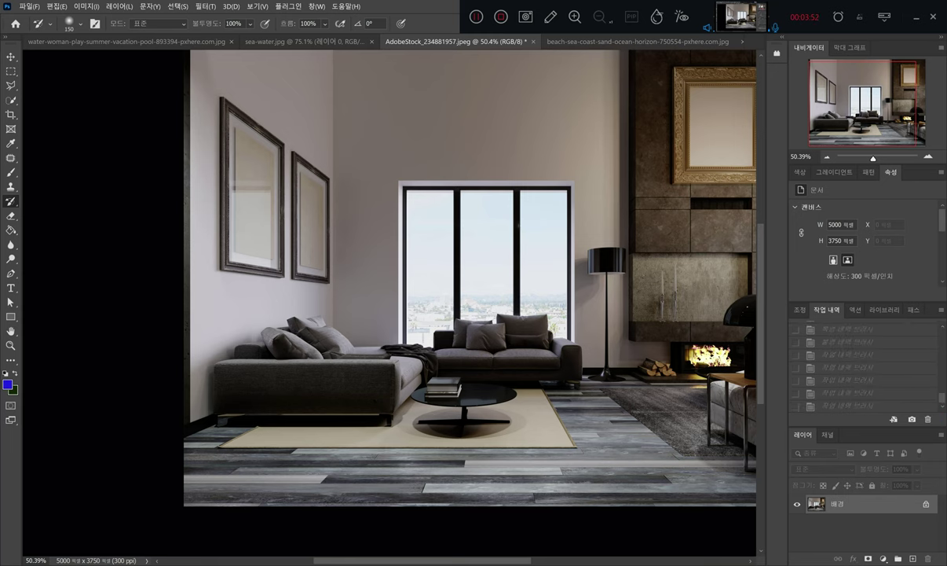
{"action": "left_click", "coordinate": [845, 405]}
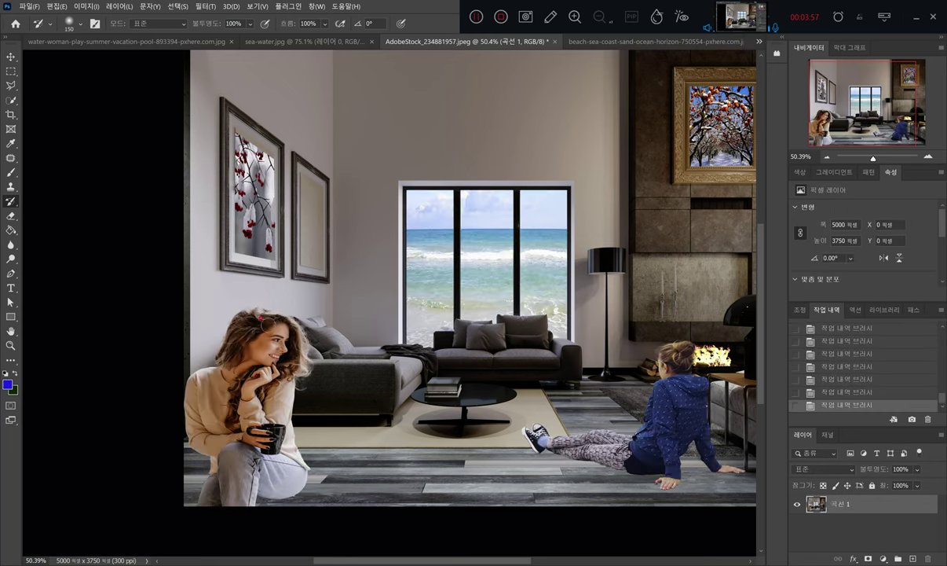
- Paint the woman holding the mug out of the room with the History Brush at size 250
{"action": "left_click_drag", "start_coordinate": [288, 316], "coordinate": [292, 383]}
{"action": "mouse_move", "coordinate": [290, 444]}
{"action": "left_mouse_down"}
{"action": "mouse_move", "coordinate": [289, 381]}
{"action": "mouse_move", "coordinate": [305, 474]}
{"action": "mouse_move", "coordinate": [280, 447]}
{"action": "mouse_move", "coordinate": [276, 354]}
{"action": "left_mouse_up"}
{"action": "mouse_move", "coordinate": [289, 445]}
{"action": "left_mouse_down"}
{"action": "mouse_move", "coordinate": [275, 313]}
{"action": "mouse_move", "coordinate": [267, 483]}
{"action": "mouse_move", "coordinate": [276, 321]}
{"action": "mouse_move", "coordinate": [261, 393]}
{"action": "mouse_move", "coordinate": [260, 487]}
{"action": "mouse_move", "coordinate": [258, 346]}
{"action": "mouse_move", "coordinate": [274, 314]}
{"action": "mouse_move", "coordinate": [232, 515]}
{"action": "mouse_move", "coordinate": [273, 301]}
{"action": "mouse_move", "coordinate": [257, 518]}
{"action": "mouse_move", "coordinate": [252, 318]}
{"action": "mouse_move", "coordinate": [229, 523]}
{"action": "mouse_move", "coordinate": [262, 345]}
{"action": "mouse_move", "coordinate": [252, 303]}
{"action": "mouse_move", "coordinate": [232, 302]}
{"action": "mouse_move", "coordinate": [224, 315]}
{"action": "left_mouse_up"}
{"action": "mouse_move", "coordinate": [256, 358]}
{"action": "left_mouse_down"}
{"action": "mouse_move", "coordinate": [254, 334]}
{"action": "mouse_move", "coordinate": [232, 302]}
{"action": "mouse_move", "coordinate": [208, 330]}
{"action": "mouse_move", "coordinate": [273, 302]}
{"action": "mouse_move", "coordinate": [257, 348]}
{"action": "left_mouse_up"}
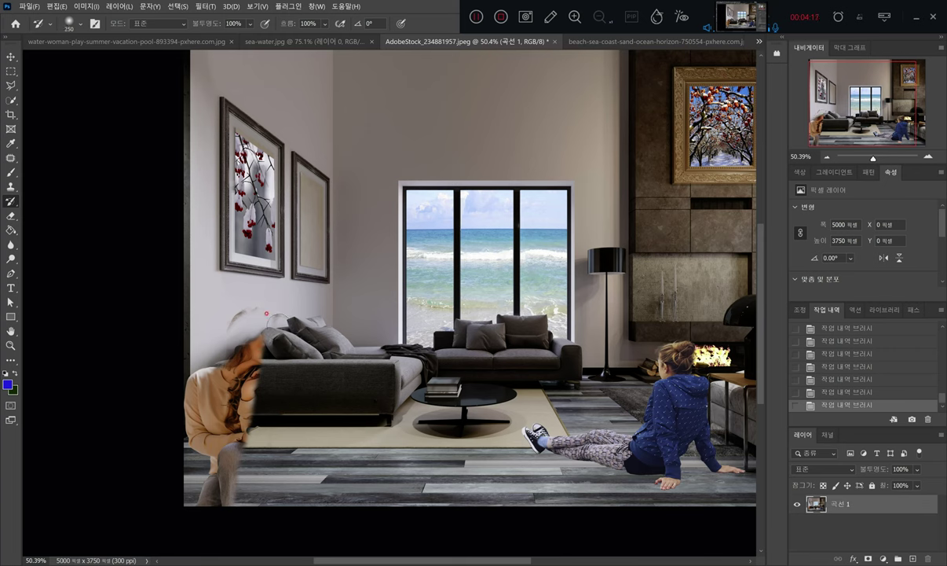
{"action": "left_click_drag", "start_coordinate": [250, 289], "coordinate": [210, 454]}
{"action": "mouse_move", "coordinate": [231, 393]}
{"action": "left_mouse_down"}
{"action": "mouse_move", "coordinate": [208, 337]}
{"action": "mouse_move", "coordinate": [177, 393]}
{"action": "mouse_move", "coordinate": [192, 471]}
{"action": "mouse_move", "coordinate": [240, 362]}
{"action": "mouse_move", "coordinate": [232, 416]}
{"action": "left_mouse_up"}
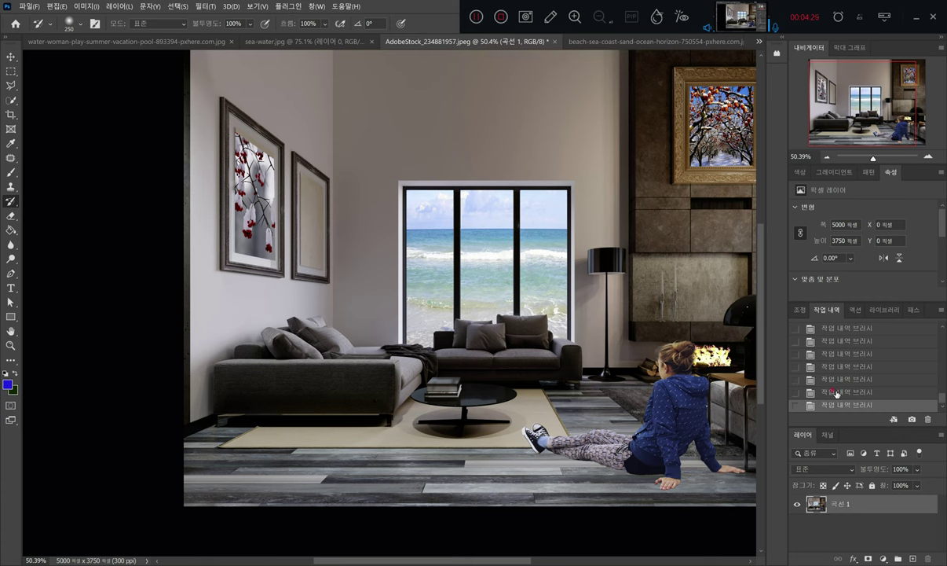
- Step back through the history to the state before the sunset picture and the woman with the mug were painted out
{"action": "left_click", "coordinate": [850, 366]}
{"action": "left_click", "coordinate": [843, 341]}
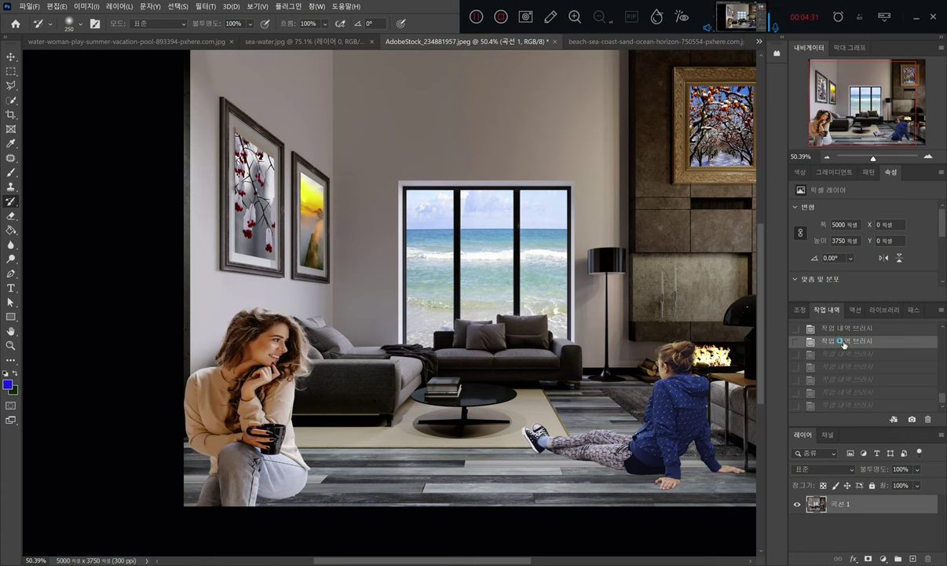
{"action": "left_click", "coordinate": [847, 329]}
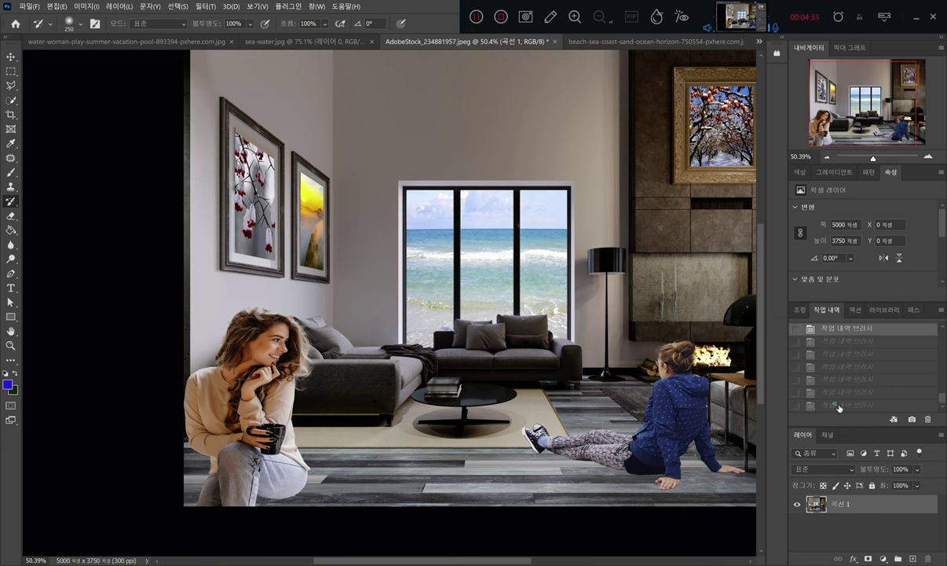
{"action": "left_click", "coordinate": [839, 405]}
{"action": "left_click_drag", "start_coordinate": [945, 401], "coordinate": [945, 357]}
{"action": "scroll", "coordinate": [943, 357], "scroll_direction": "down", "scroll_amount": 1}
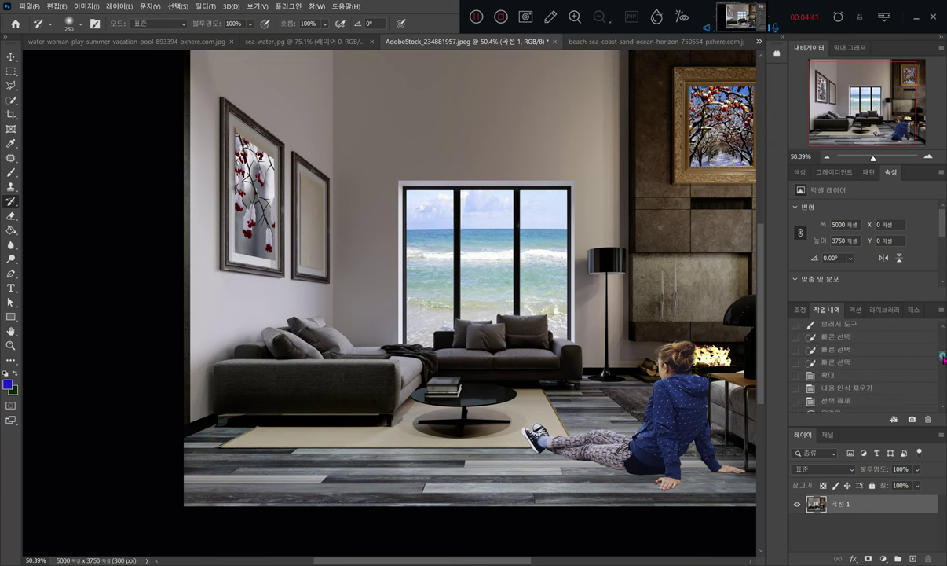
{"action": "scroll", "coordinate": [865, 361], "scroll_direction": "down", "scroll_amount": 5}
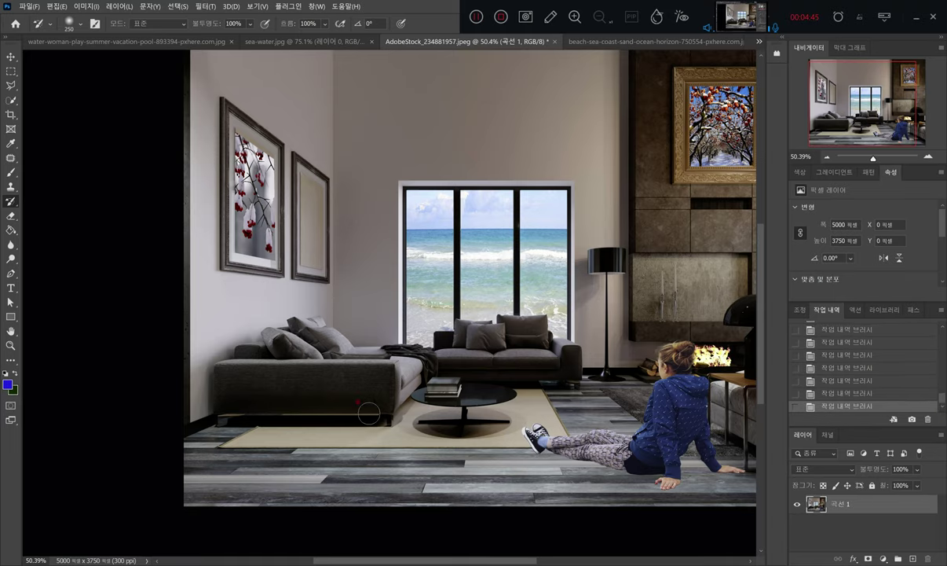
{"action": "scroll", "coordinate": [375, 414], "scroll_direction": "down", "scroll_amount": 1}
{"action": "left_click", "coordinate": [834, 356]}
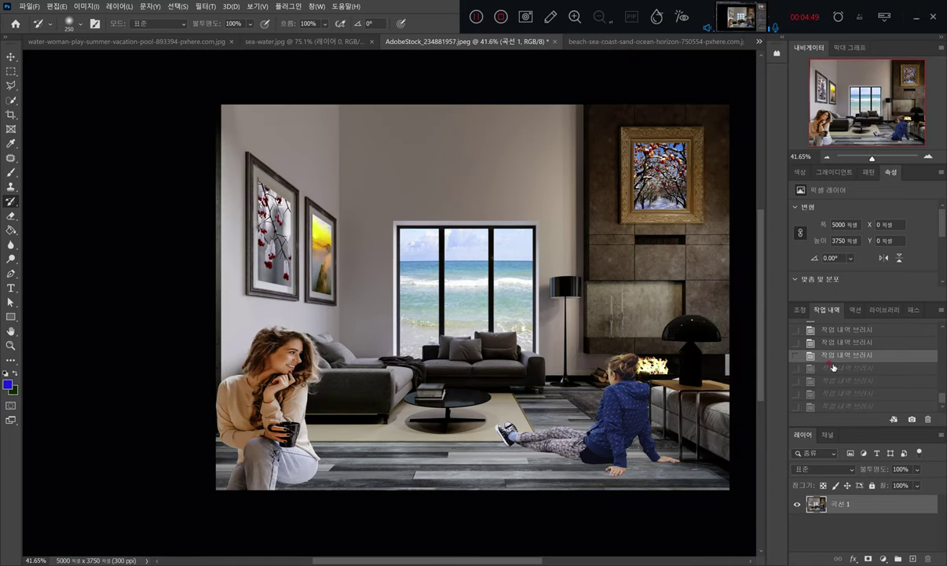
- Paint the seated girl in the blue hoodie out of the room with the History Brush at size 250
{"action": "left_click_drag", "start_coordinate": [404, 361], "coordinate": [402, 367]}
{"action": "scroll", "coordinate": [555, 323], "scroll_direction": "up", "scroll_amount": 3}
{"action": "scroll", "coordinate": [558, 310], "scroll_direction": "up", "scroll_amount": 2}
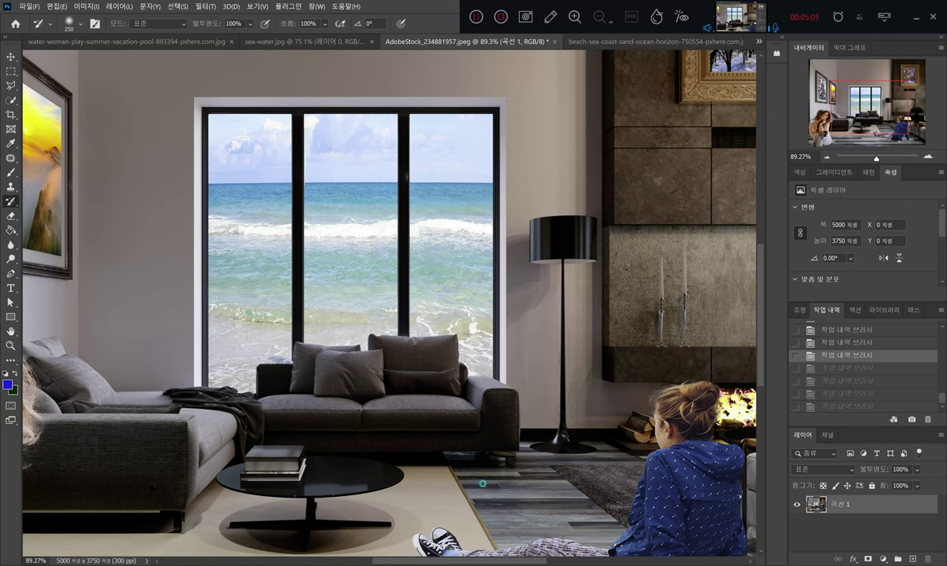
{"action": "mouse_move", "coordinate": [513, 466]}
{"action": "left_mouse_down"}
{"action": "mouse_move", "coordinate": [471, 315]}
{"action": "mouse_move", "coordinate": [401, 408]}
{"action": "left_mouse_up"}
{"action": "scroll", "coordinate": [402, 407], "scroll_direction": "down", "scroll_amount": 3}
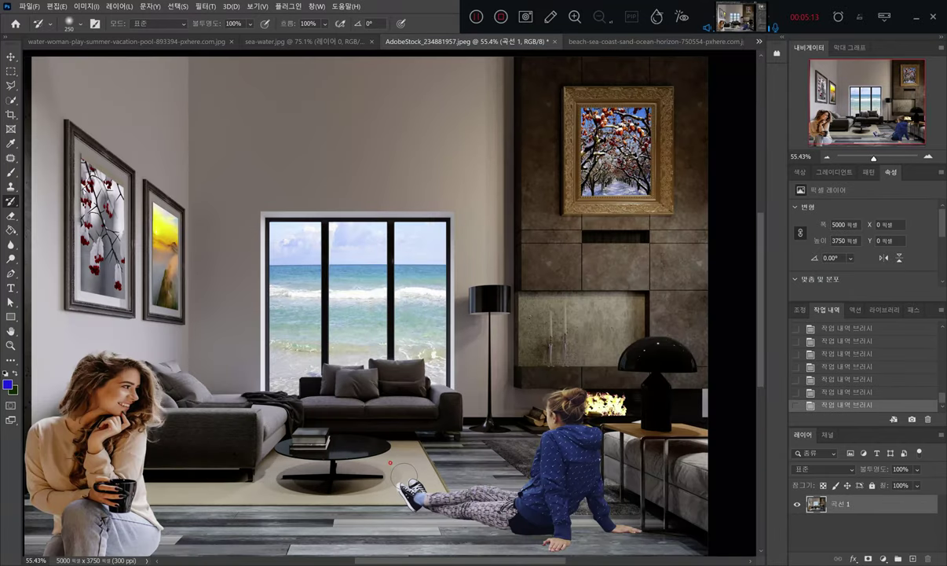
{"action": "left_click_drag", "start_coordinate": [396, 471], "coordinate": [423, 492]}
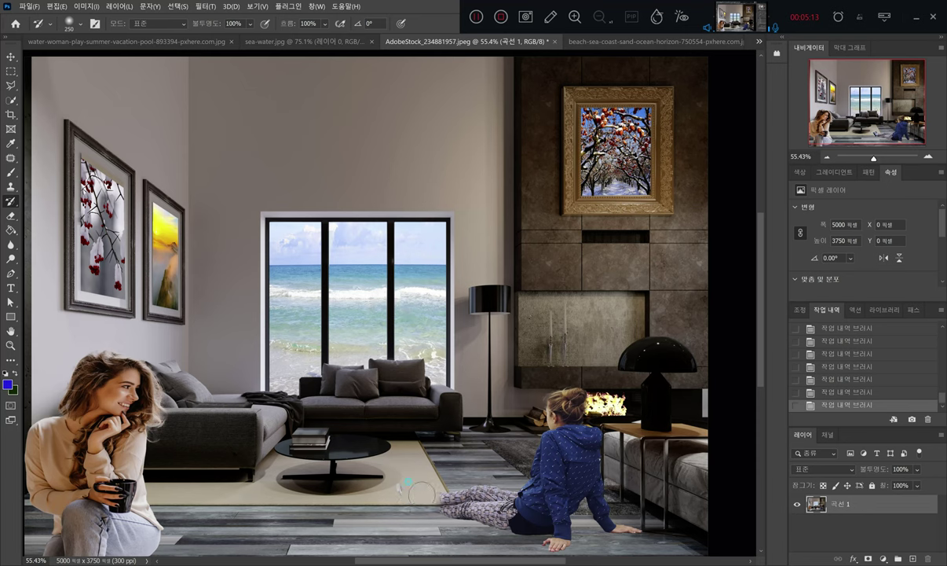
{"action": "mouse_move", "coordinate": [377, 465]}
{"action": "left_mouse_down"}
{"action": "mouse_move", "coordinate": [452, 475]}
{"action": "mouse_move", "coordinate": [566, 438]}
{"action": "mouse_move", "coordinate": [559, 471]}
{"action": "mouse_move", "coordinate": [578, 491]}
{"action": "mouse_move", "coordinate": [619, 482]}
{"action": "mouse_move", "coordinate": [556, 484]}
{"action": "mouse_move", "coordinate": [523, 464]}
{"action": "mouse_move", "coordinate": [528, 506]}
{"action": "mouse_move", "coordinate": [555, 536]}
{"action": "mouse_move", "coordinate": [471, 480]}
{"action": "mouse_move", "coordinate": [503, 467]}
{"action": "left_mouse_up"}
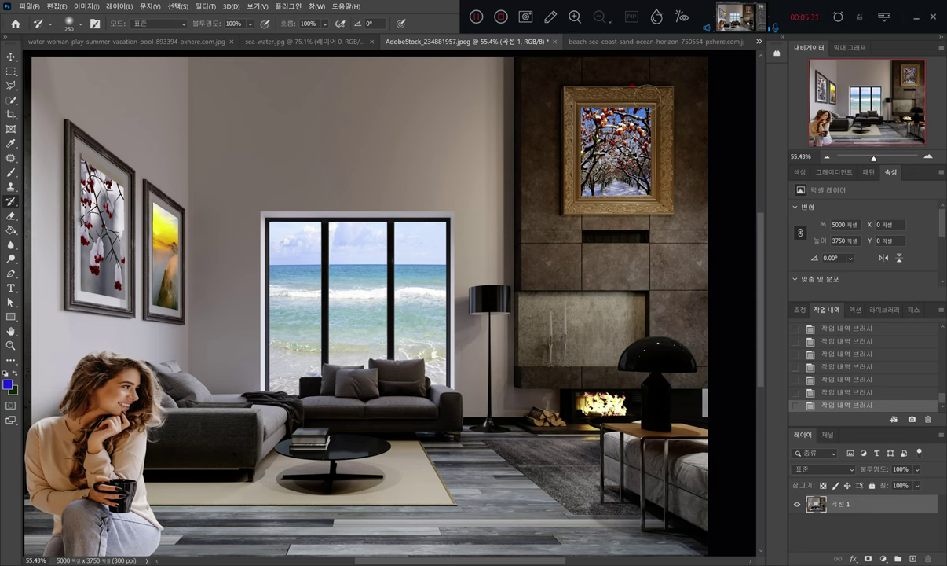
- Try painting the picture out of the gold frame above the fireplace, compare the result, and undo it
{"action": "mouse_move", "coordinate": [643, 110]}
{"action": "left_mouse_down"}
{"action": "mouse_move", "coordinate": [642, 189]}
{"action": "mouse_move", "coordinate": [645, 90]}
{"action": "mouse_move", "coordinate": [605, 141]}
{"action": "mouse_move", "coordinate": [593, 86]}
{"action": "mouse_move", "coordinate": [585, 180]}
{"action": "mouse_move", "coordinate": [582, 114]}
{"action": "mouse_move", "coordinate": [584, 181]}
{"action": "left_mouse_up"}
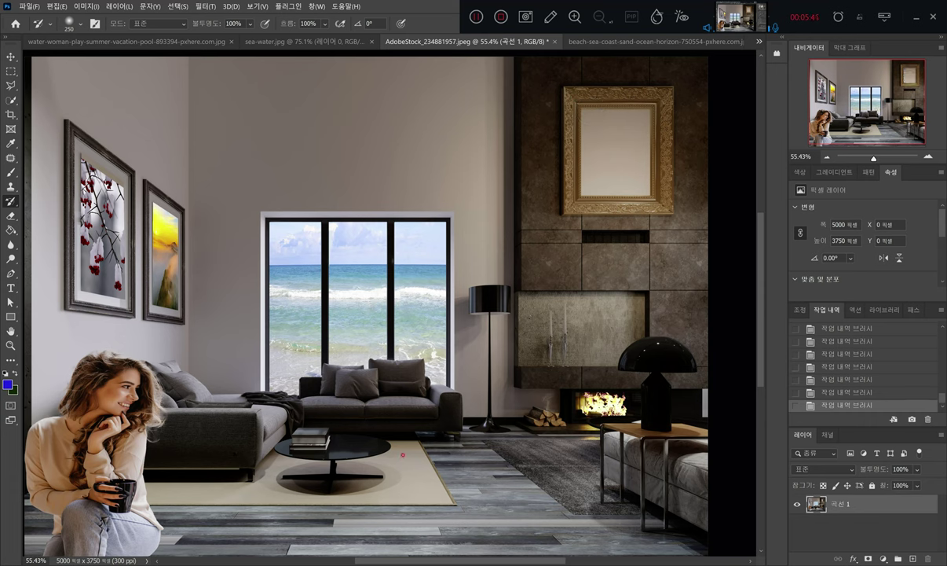
{"action": "left_click", "coordinate": [856, 392]}
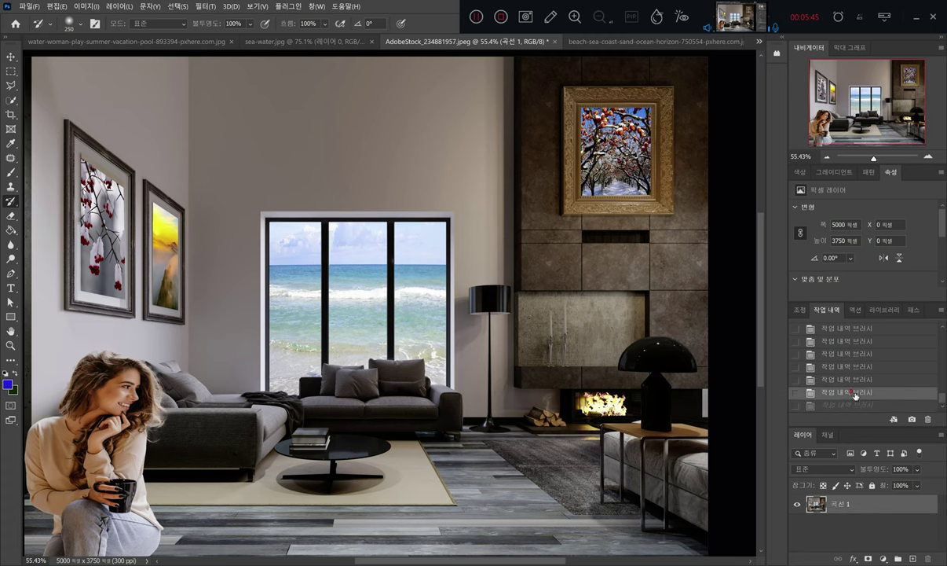
{"action": "key", "text": "ctrl+shift+z"}
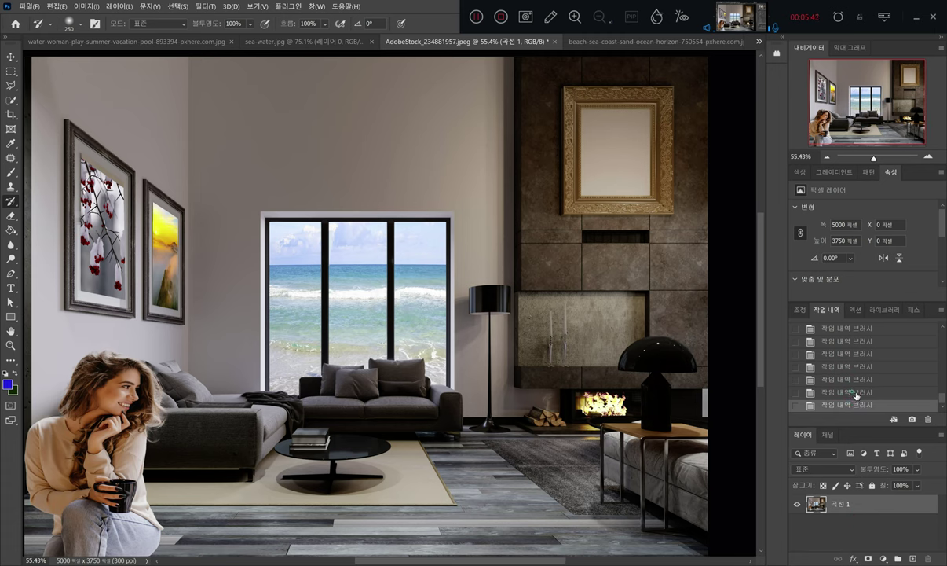
{"action": "left_click", "coordinate": [855, 392]}
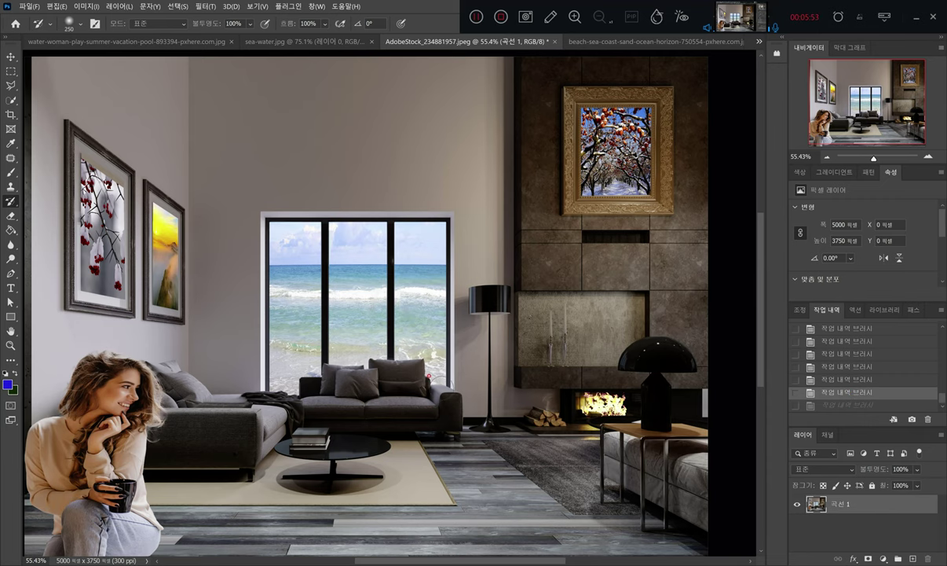
- Paint the woman holding the mug out of the room with the History Brush at size 250, revealing the sofa behind her
{"action": "scroll", "coordinate": [416, 366], "scroll_direction": "down", "scroll_amount": 2}
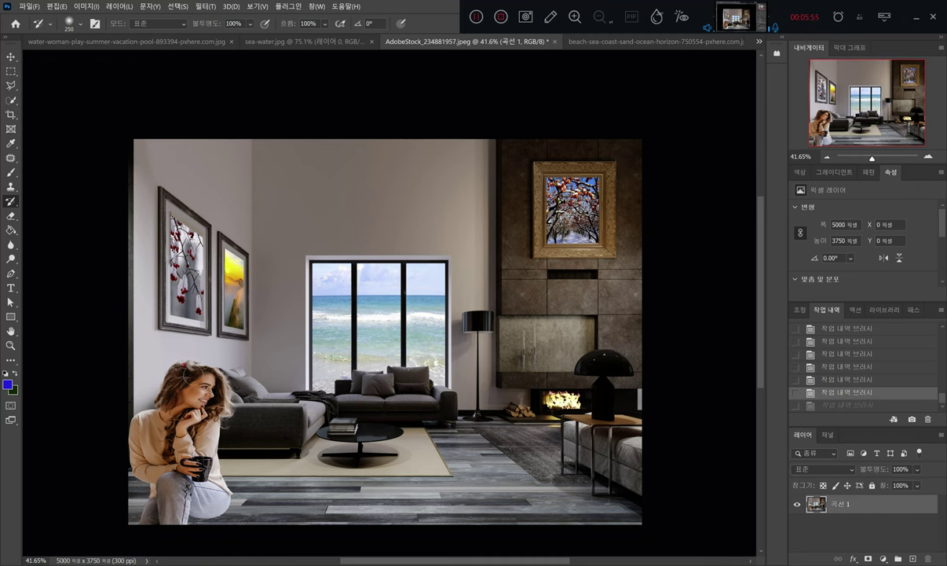
{"action": "mouse_move", "coordinate": [147, 366]}
{"action": "left_mouse_down"}
{"action": "mouse_move", "coordinate": [129, 428]}
{"action": "mouse_move", "coordinate": [141, 361]}
{"action": "mouse_move", "coordinate": [165, 416]}
{"action": "mouse_move", "coordinate": [179, 384]}
{"action": "mouse_move", "coordinate": [200, 377]}
{"action": "mouse_move", "coordinate": [206, 428]}
{"action": "mouse_move", "coordinate": [177, 456]}
{"action": "mouse_move", "coordinate": [223, 375]}
{"action": "mouse_move", "coordinate": [204, 352]}
{"action": "mouse_move", "coordinate": [177, 505]}
{"action": "mouse_move", "coordinate": [139, 448]}
{"action": "left_mouse_up"}
{"action": "mouse_move", "coordinate": [188, 495]}
{"action": "left_mouse_down"}
{"action": "mouse_move", "coordinate": [200, 480]}
{"action": "mouse_move", "coordinate": [181, 471]}
{"action": "mouse_move", "coordinate": [171, 440]}
{"action": "mouse_move", "coordinate": [152, 482]}
{"action": "left_mouse_up"}
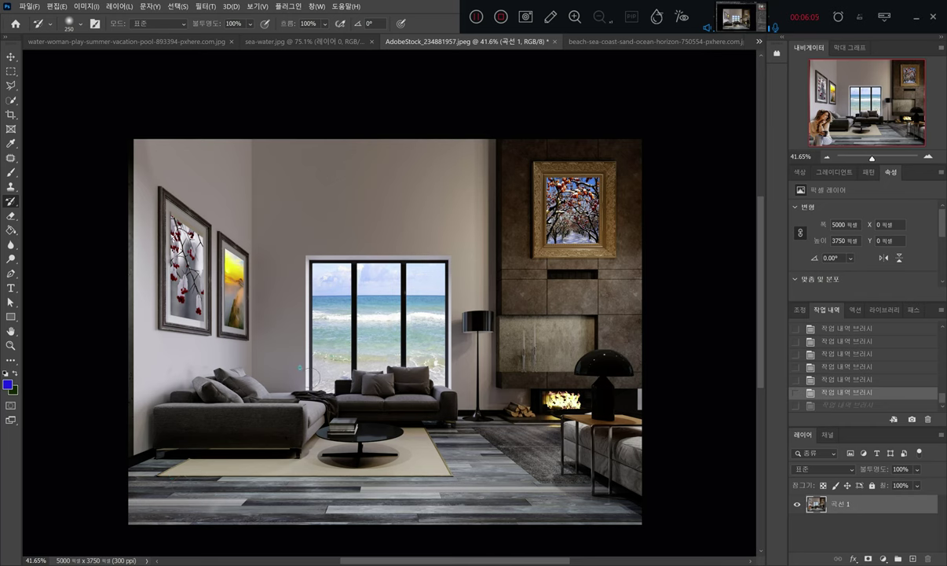
- Paint the sea view out of all three window panes with the History Brush to bring back the original city view
{"action": "left_click_drag", "start_coordinate": [342, 371], "coordinate": [324, 346]}
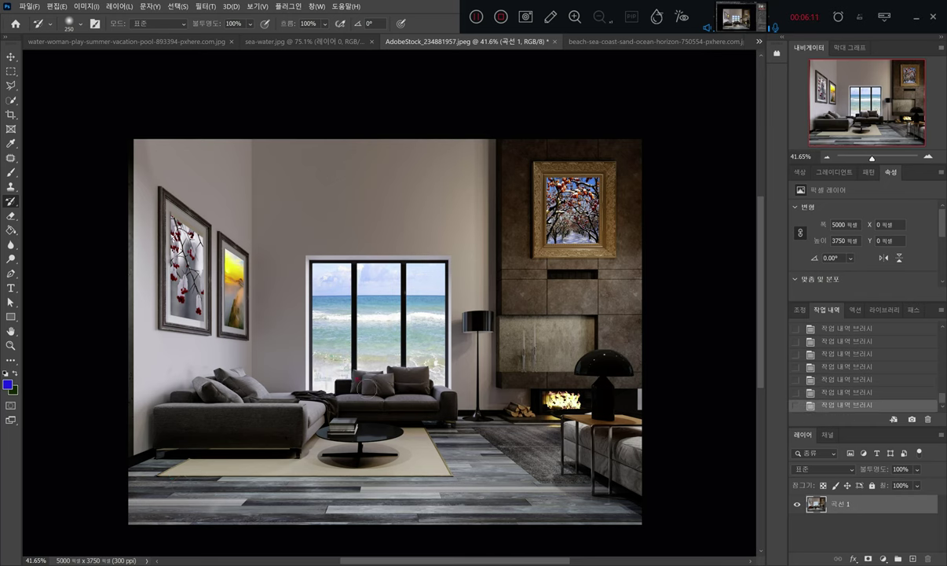
{"action": "scroll", "coordinate": [338, 346], "scroll_direction": "up", "scroll_amount": 2}
{"action": "scroll", "coordinate": [339, 339], "scroll_direction": "up", "scroll_amount": 1}
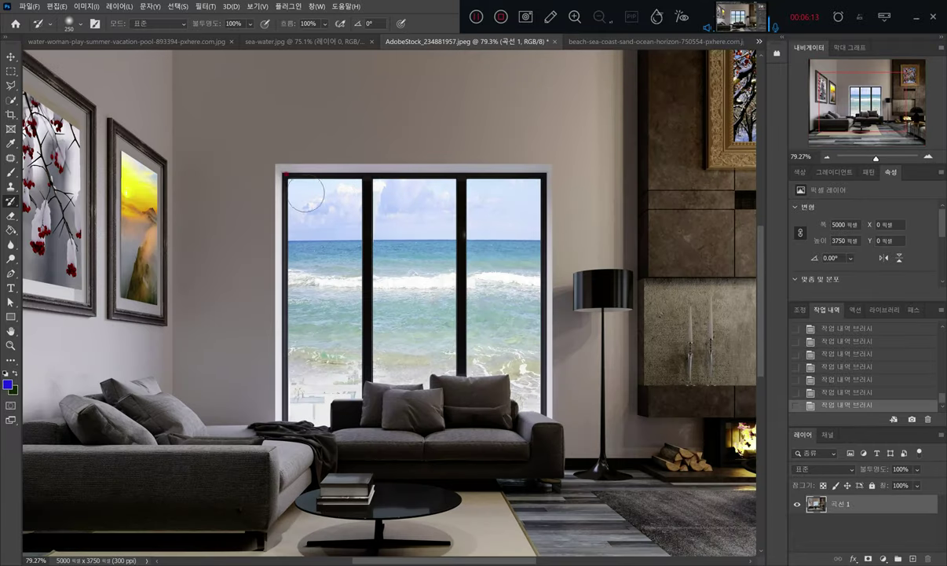
{"action": "left_click_drag", "start_coordinate": [508, 194], "coordinate": [523, 397]}
{"action": "mouse_move", "coordinate": [501, 314]}
{"action": "left_mouse_down"}
{"action": "mouse_move", "coordinate": [499, 357]}
{"action": "mouse_move", "coordinate": [475, 236]}
{"action": "mouse_move", "coordinate": [482, 359]}
{"action": "mouse_move", "coordinate": [454, 169]}
{"action": "mouse_move", "coordinate": [420, 346]}
{"action": "mouse_move", "coordinate": [418, 216]}
{"action": "mouse_move", "coordinate": [435, 218]}
{"action": "mouse_move", "coordinate": [386, 346]}
{"action": "mouse_move", "coordinate": [393, 224]}
{"action": "mouse_move", "coordinate": [363, 345]}
{"action": "mouse_move", "coordinate": [351, 228]}
{"action": "mouse_move", "coordinate": [316, 372]}
{"action": "mouse_move", "coordinate": [328, 213]}
{"action": "mouse_move", "coordinate": [306, 220]}
{"action": "mouse_move", "coordinate": [307, 205]}
{"action": "mouse_move", "coordinate": [303, 290]}
{"action": "left_mouse_up"}
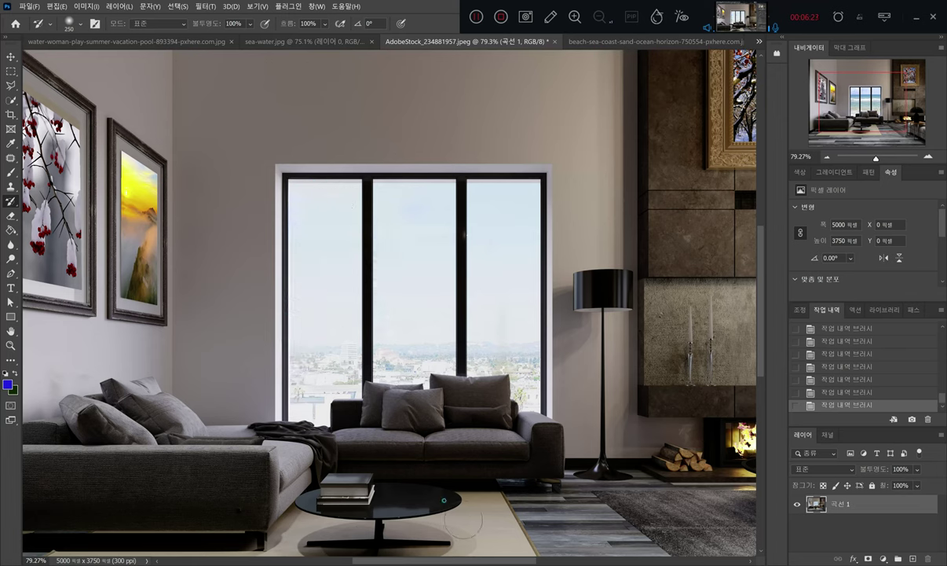
- Step back one state in the history to undo the last History Brush stroke over the window
{"action": "left_click", "coordinate": [846, 391]}
{"action": "scroll", "coordinate": [527, 393], "scroll_direction": "down", "scroll_amount": 3}
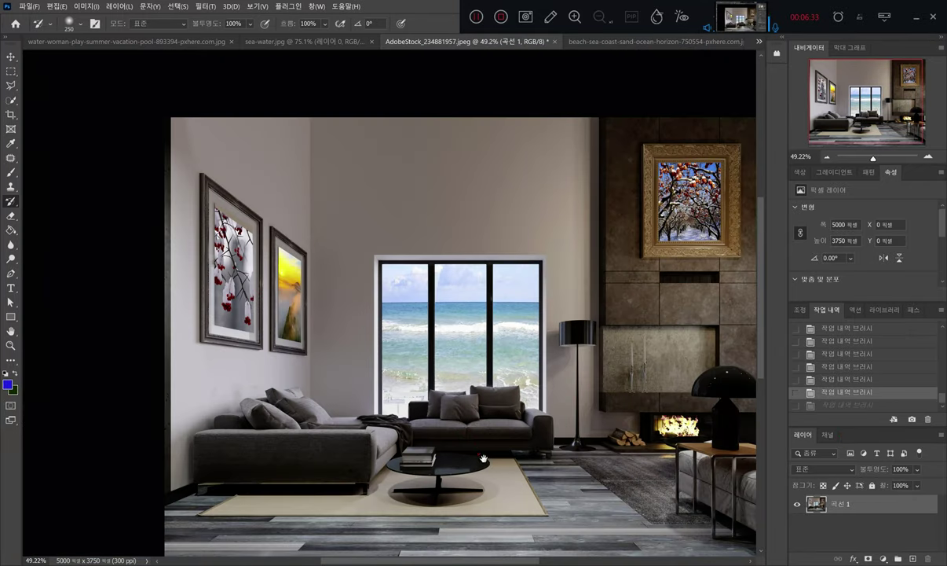
{"action": "mouse_move", "coordinate": [481, 447]}
{"action": "left_mouse_down"}
{"action": "mouse_move", "coordinate": [476, 394]}
{"action": "mouse_move", "coordinate": [433, 404]}
{"action": "left_mouse_up"}
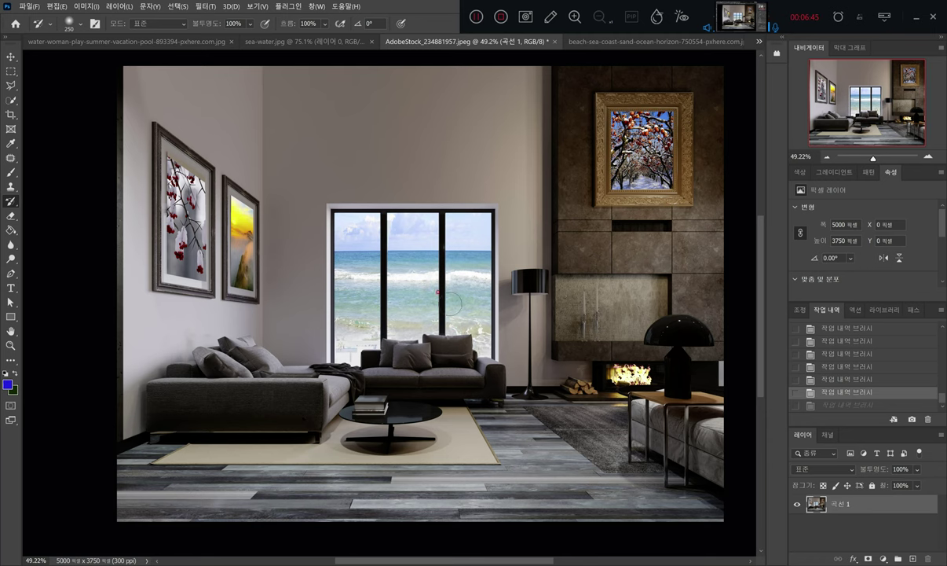
{"action": "mouse_move", "coordinate": [472, 287]}
{"action": "left_mouse_down"}
{"action": "mouse_move", "coordinate": [455, 296]}
{"action": "mouse_move", "coordinate": [452, 284]}
{"action": "left_mouse_up"}
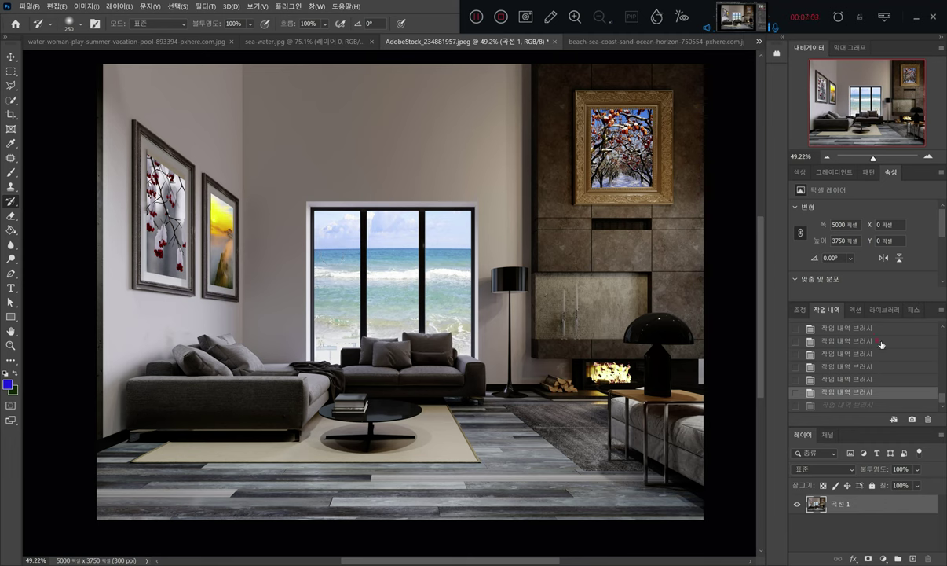
- Revert the image to the Levels layer edit state in the history and return to the latest History Brush state
{"action": "scroll", "coordinate": [825, 345], "scroll_direction": "up", "scroll_amount": 3}
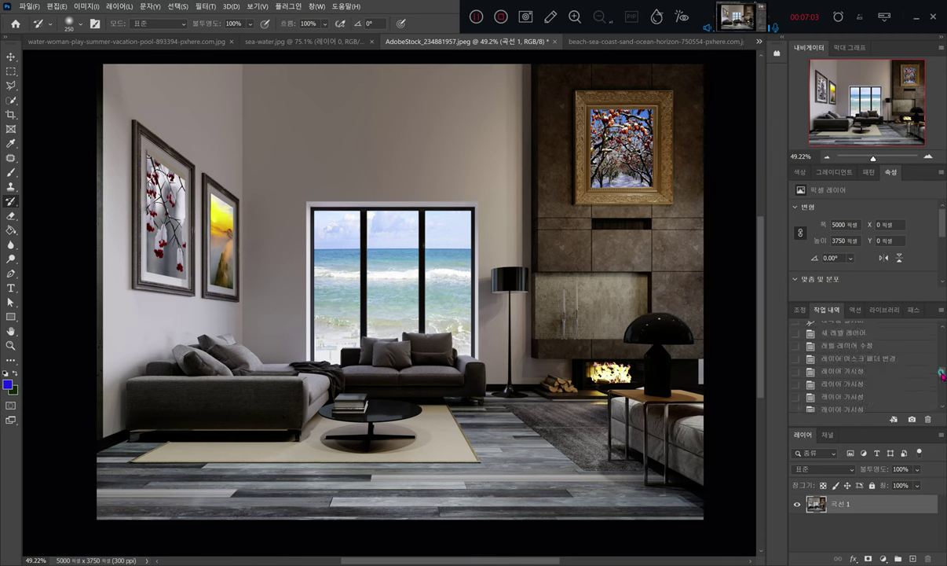
{"action": "left_click", "coordinate": [825, 344]}
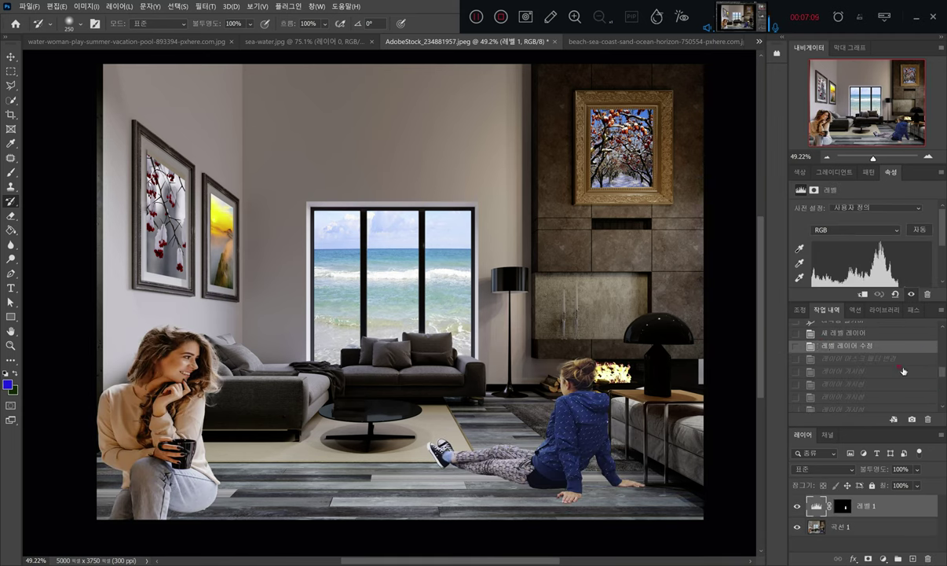
{"action": "scroll", "coordinate": [886, 362], "scroll_direction": "down", "scroll_amount": 5}
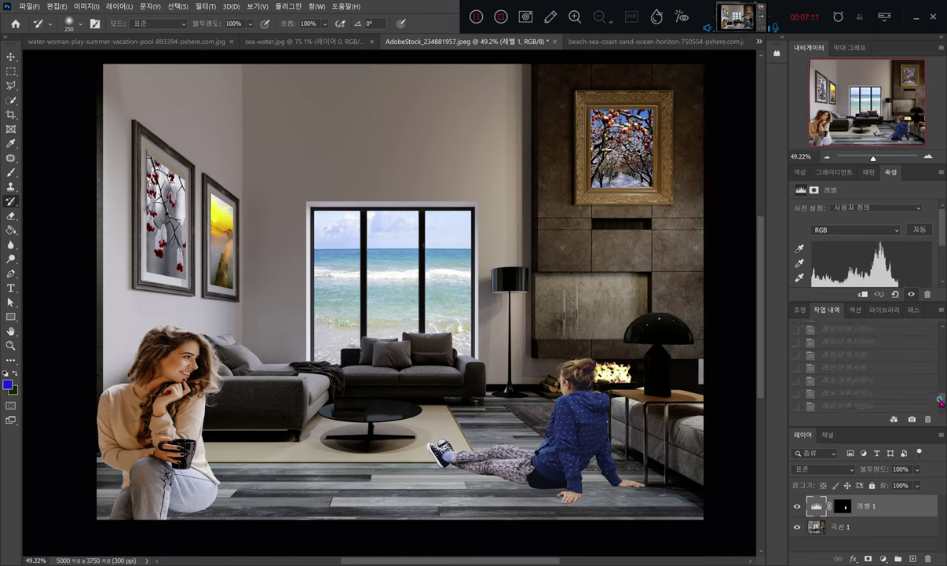
{"action": "left_click", "coordinate": [864, 404]}
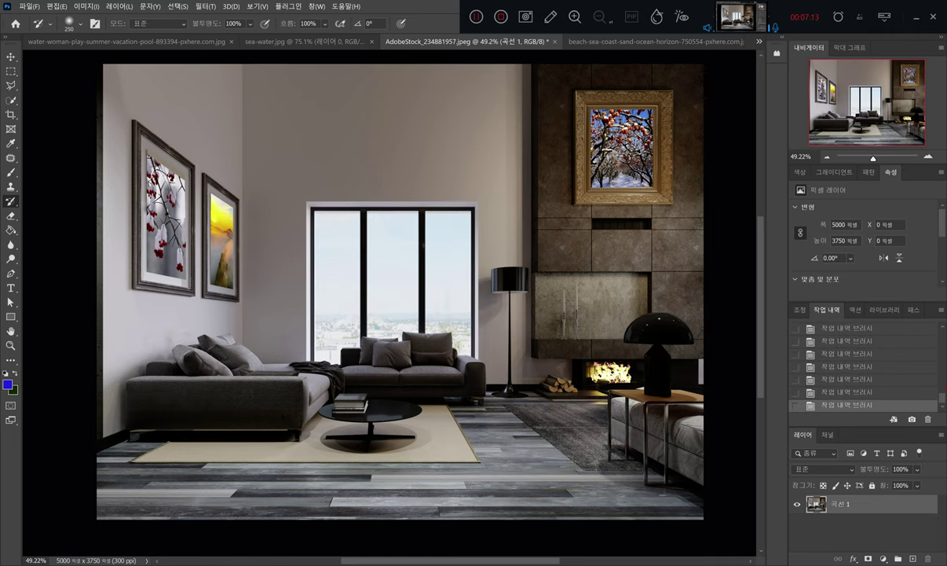
- Revert to the early History Brush state that has the restored books and both figures, and dab the brush beside the coffee table
{"action": "scroll", "coordinate": [864, 362], "scroll_direction": "up", "scroll_amount": 5}
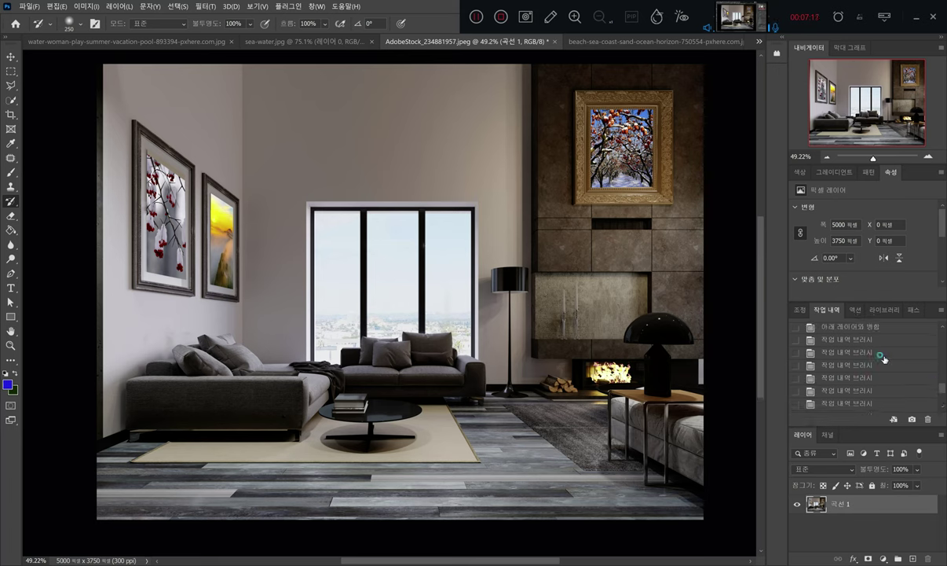
{"action": "left_click", "coordinate": [850, 353]}
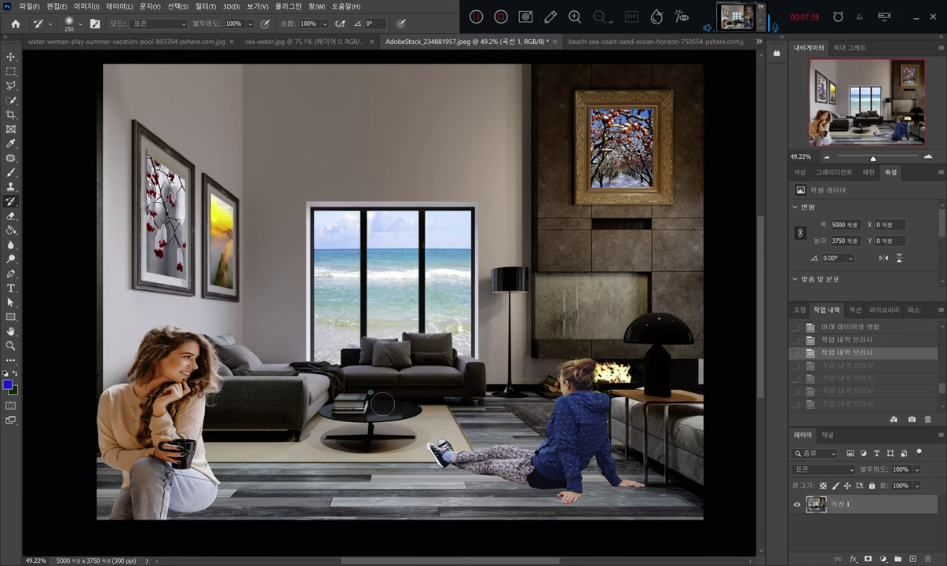
{"action": "left_click", "coordinate": [319, 395]}
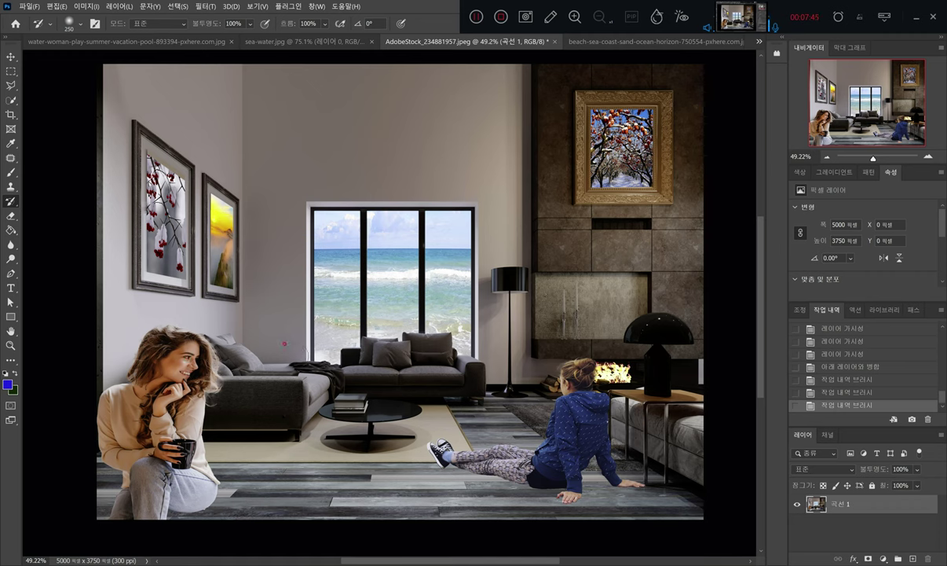
- Show the tools grouped with the History Brush
{"action": "right_click", "coordinate": [12, 200]}
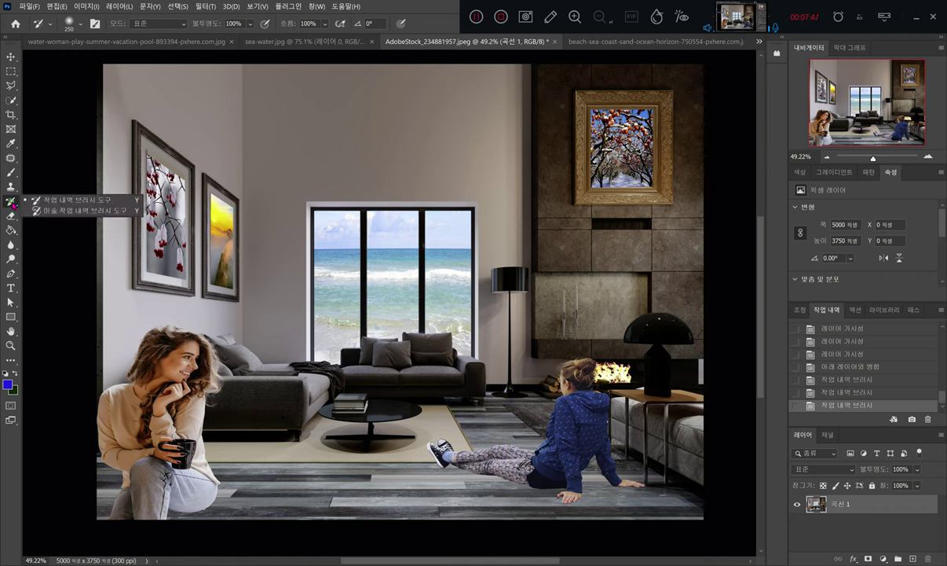